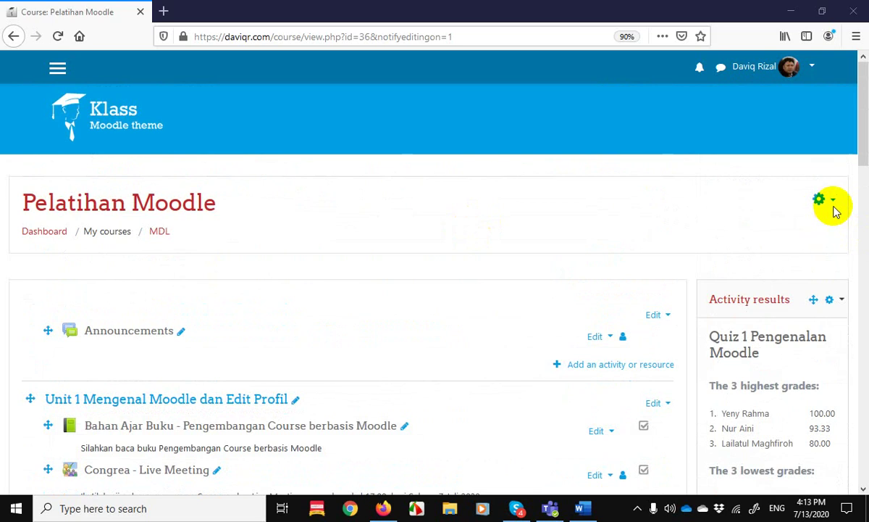
Step: Turn editing off for the Pelatihan Moodle course and look over the page
{"action": "left_click", "coordinate": [833, 202]}
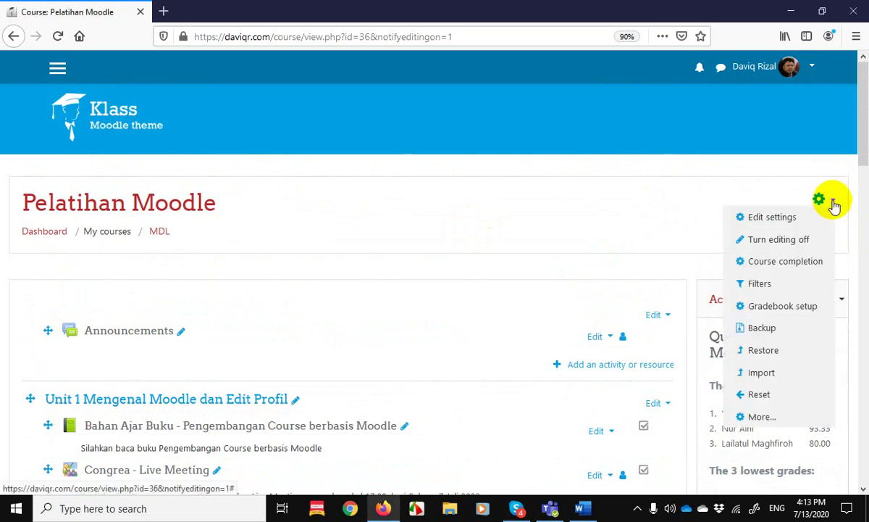
{"action": "left_click", "coordinate": [815, 240]}
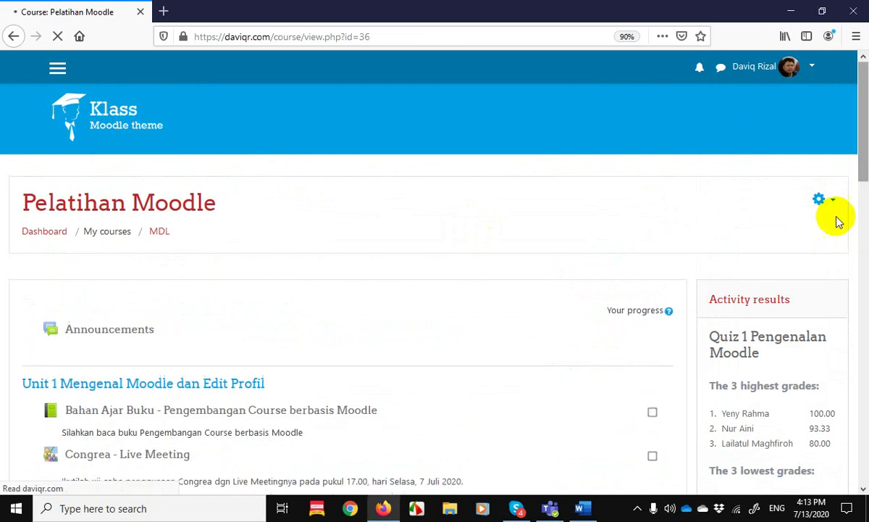
{"action": "scroll", "coordinate": [409, 341], "scroll_direction": "down", "scroll_amount": 3}
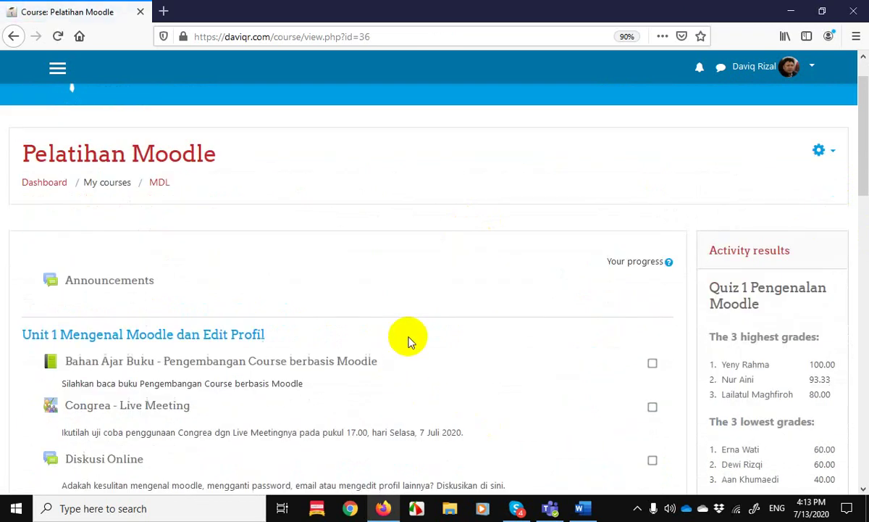
{"action": "scroll", "coordinate": [410, 341], "scroll_direction": "up", "scroll_amount": 3}
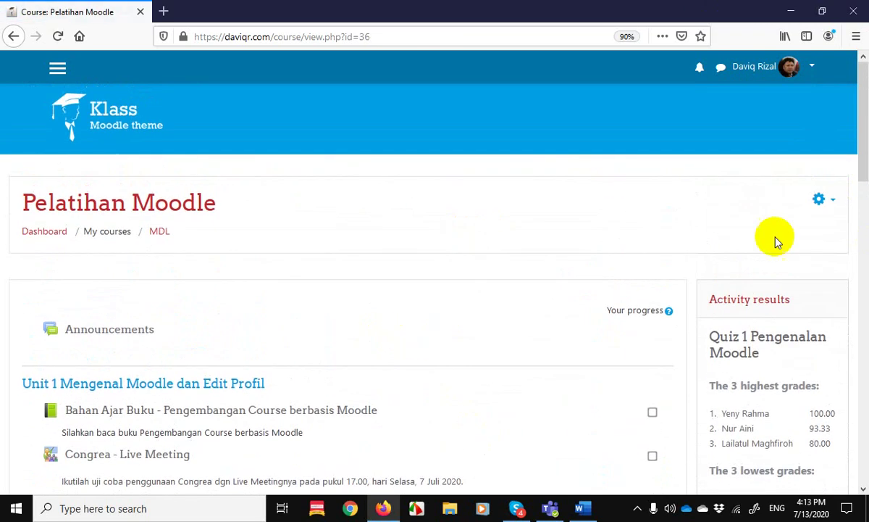
Step: Turn editing back on for the course and look through its sections
{"action": "left_click", "coordinate": [833, 203]}
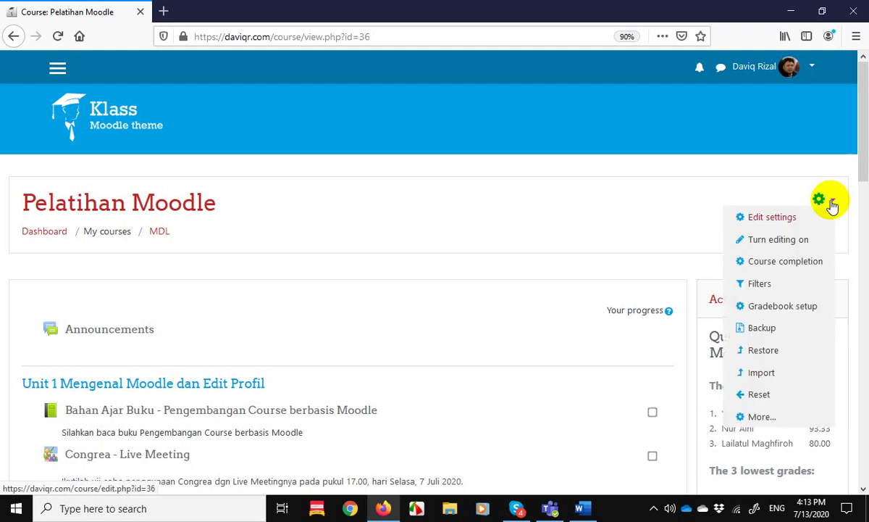
{"action": "left_click", "coordinate": [803, 242]}
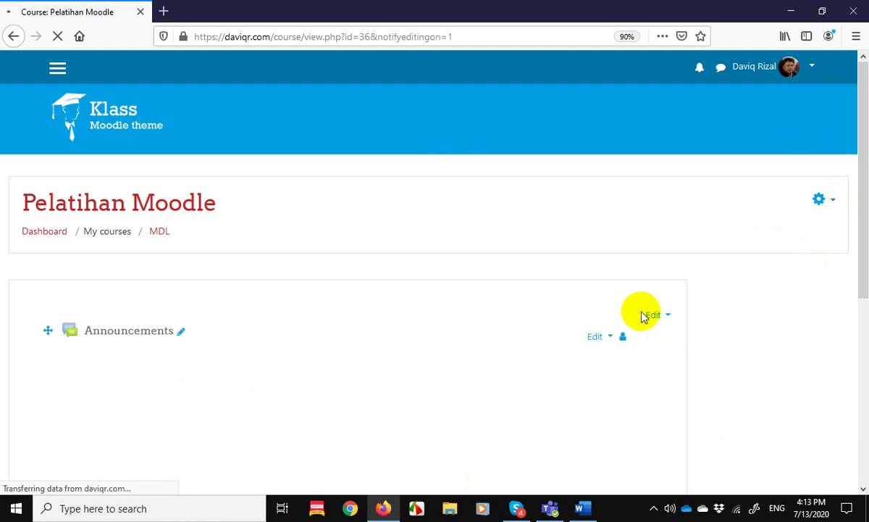
{"action": "scroll", "coordinate": [642, 313], "scroll_direction": "down", "scroll_amount": 3}
{"action": "scroll", "coordinate": [642, 313], "scroll_direction": "down", "scroll_amount": 8}
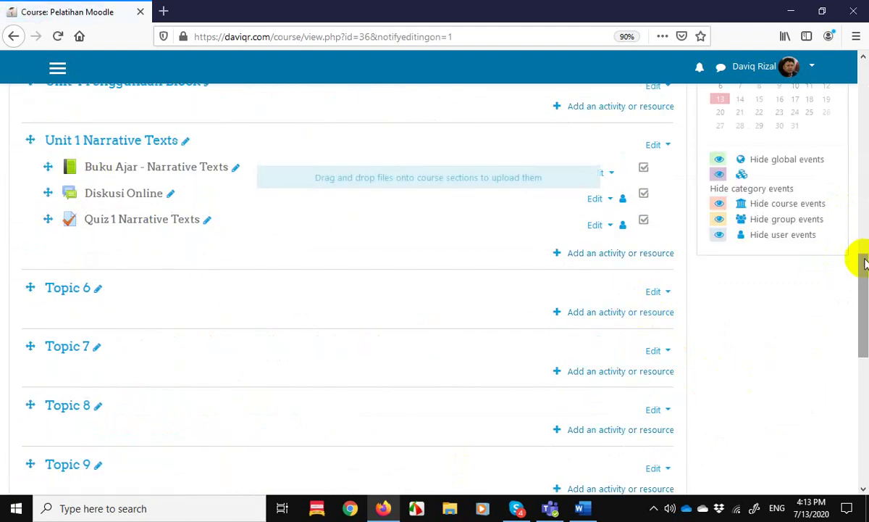
{"action": "left_click_drag", "start_coordinate": [863, 259], "coordinate": [860, 101]}
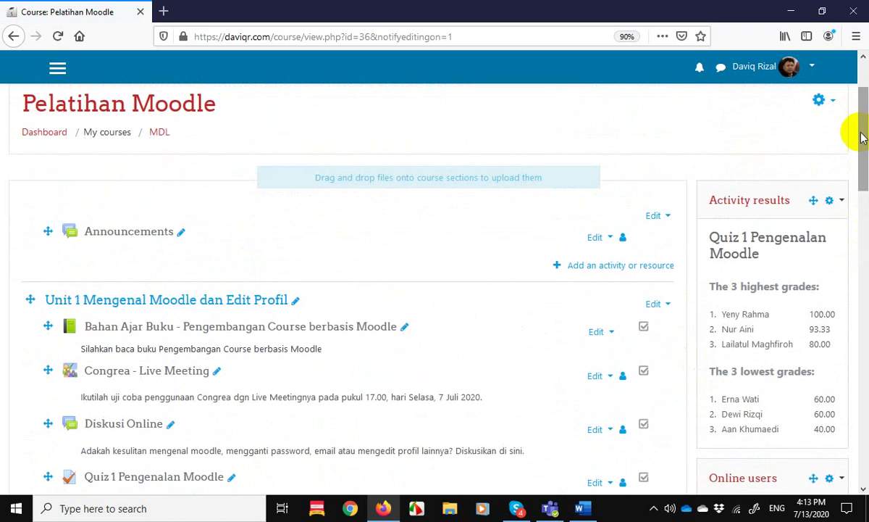
Step: Open the question bank's Questions page from the full course administration of Pelatihan Moodle
{"action": "left_click", "coordinate": [836, 104]}
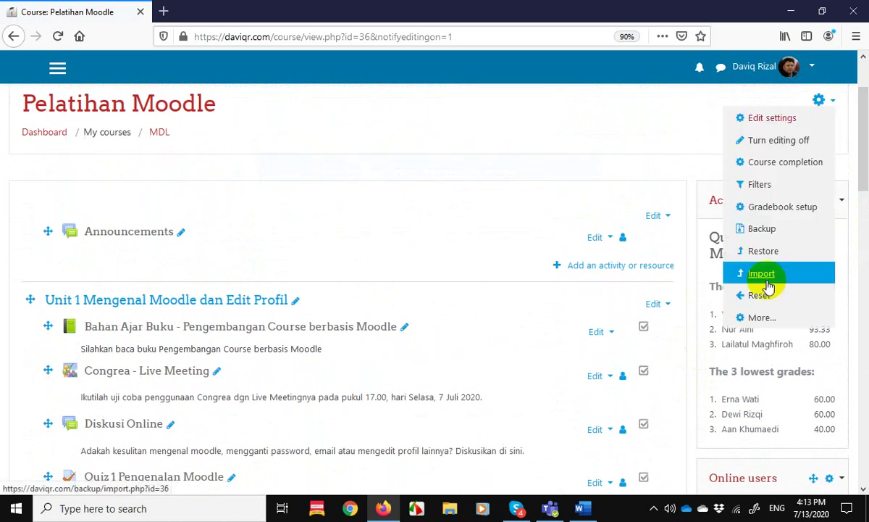
{"action": "left_click", "coordinate": [772, 317]}
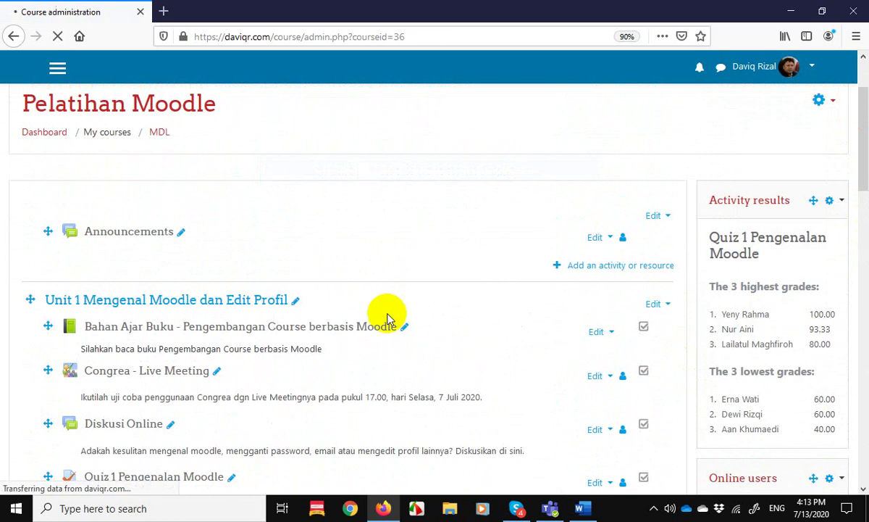
{"action": "scroll", "coordinate": [376, 317], "scroll_direction": "down", "scroll_amount": 5}
{"action": "scroll", "coordinate": [375, 319], "scroll_direction": "down", "scroll_amount": 2}
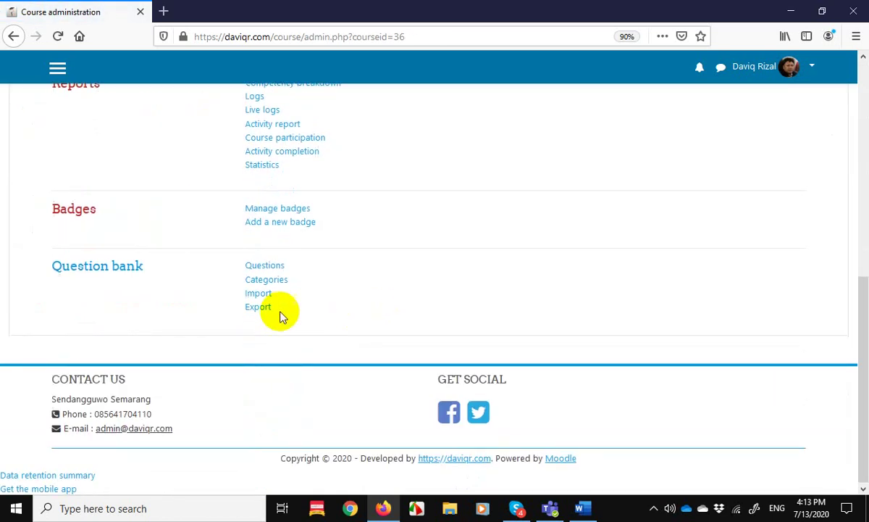
{"action": "left_click", "coordinate": [265, 267]}
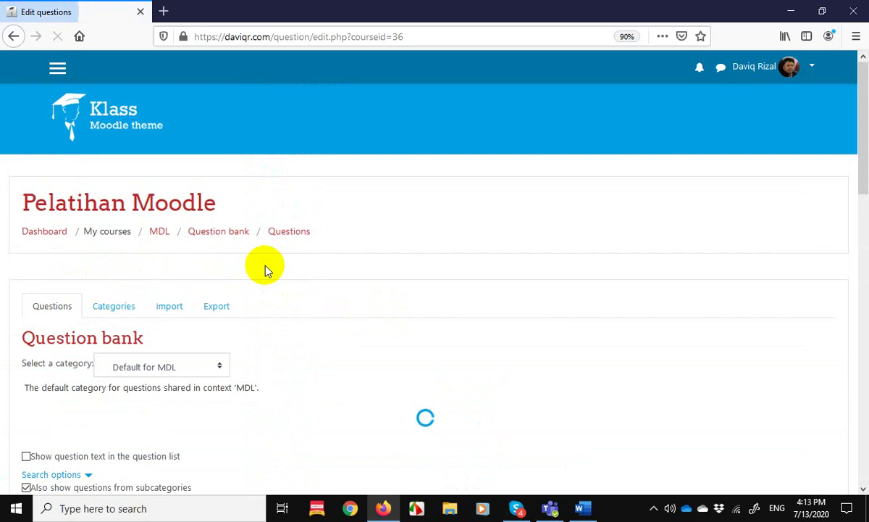
{"action": "scroll", "coordinate": [314, 270], "scroll_direction": "down", "scroll_amount": 3}
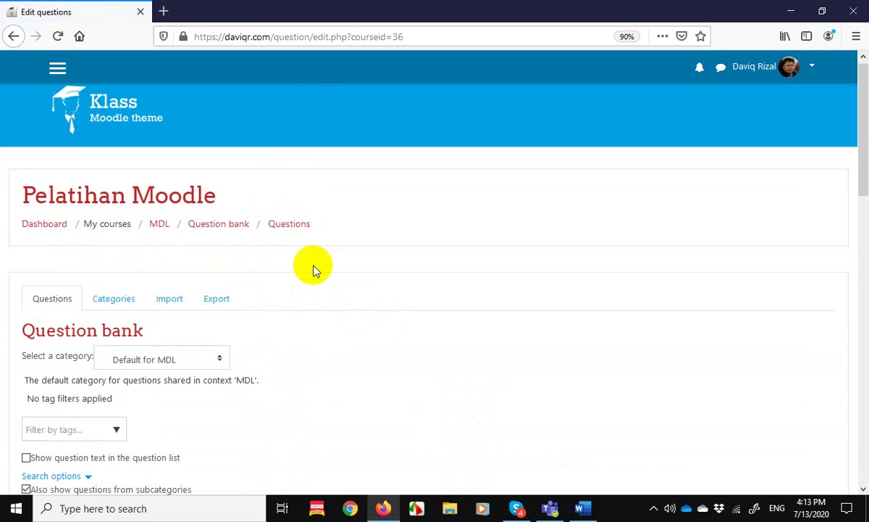
{"action": "scroll", "coordinate": [314, 269], "scroll_direction": "up", "scroll_amount": 2}
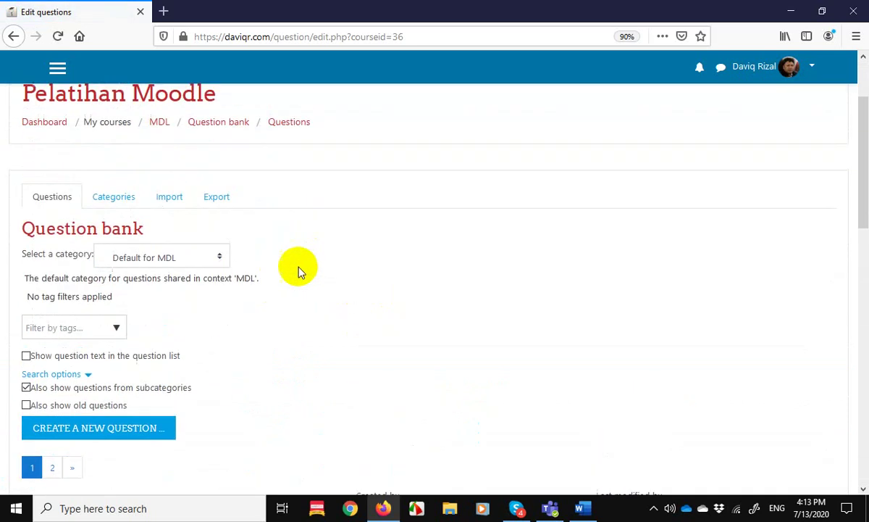
Step: Show the questions of the category Narrative Texts 2 in the question bank
{"action": "left_click", "coordinate": [220, 259]}
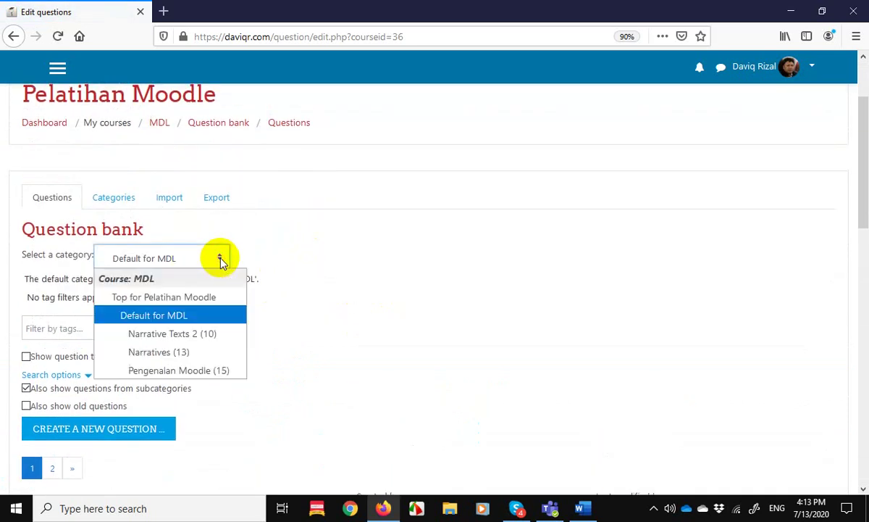
{"action": "left_click", "coordinate": [174, 333]}
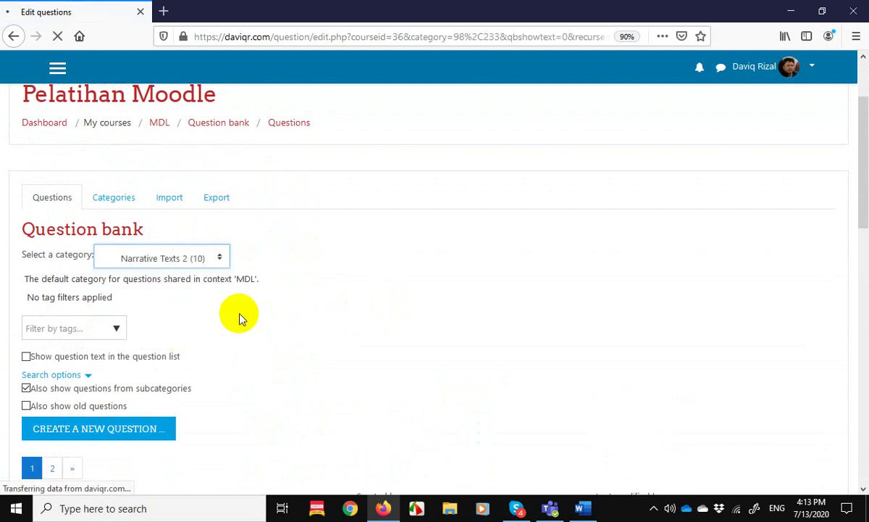
{"action": "scroll", "coordinate": [239, 317], "scroll_direction": "down", "scroll_amount": 3}
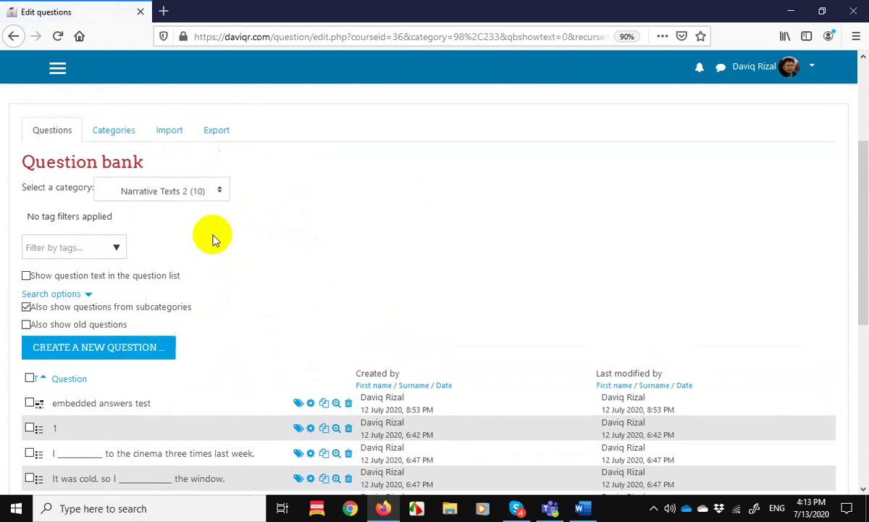
{"action": "scroll", "coordinate": [125, 250], "scroll_direction": "down", "scroll_amount": 4}
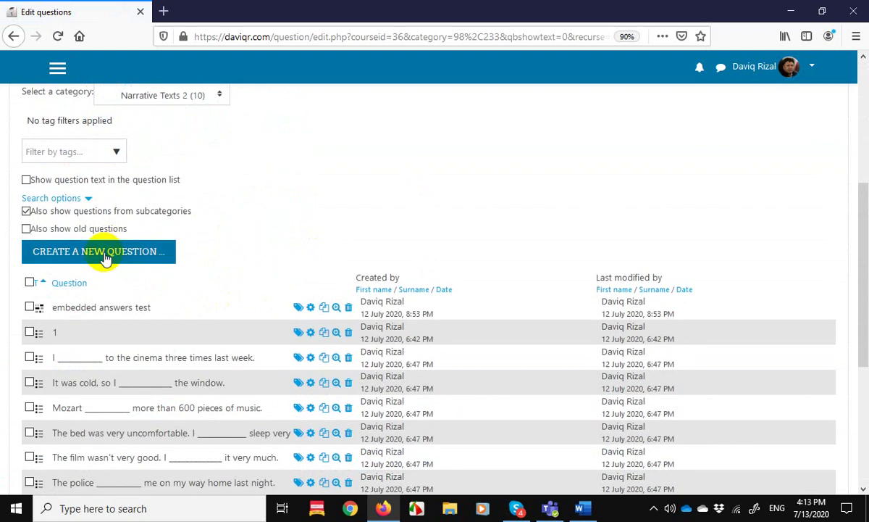
Step: Create a new question of the Essay type in the Narrative Texts 2 category
{"action": "left_click", "coordinate": [107, 251]}
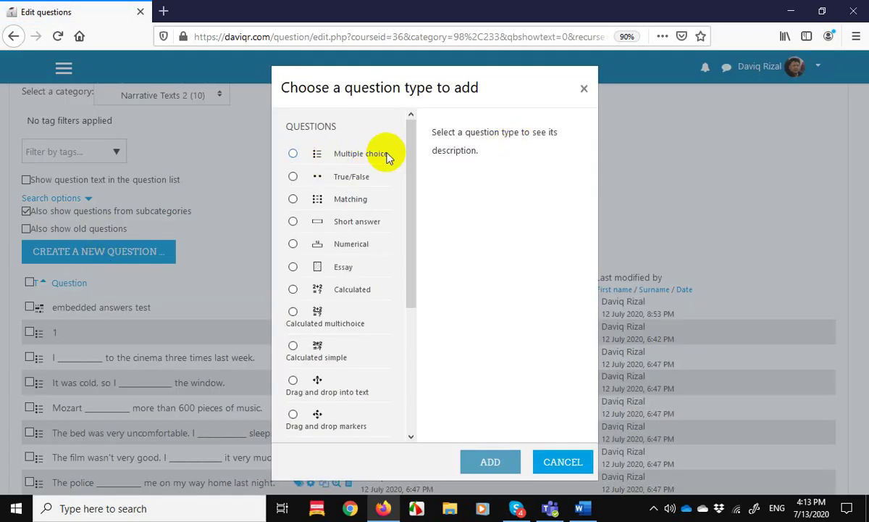
{"action": "left_click_drag", "start_coordinate": [404, 136], "coordinate": [407, 154]}
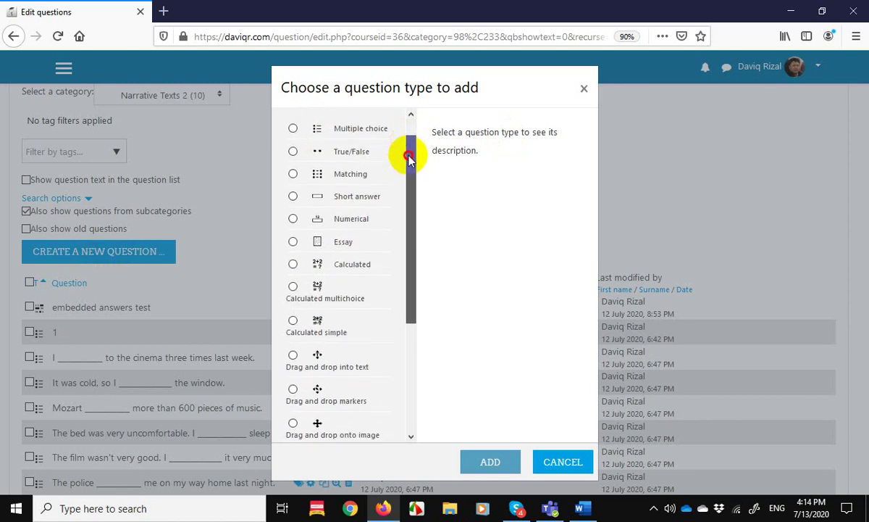
{"action": "left_click", "coordinate": [293, 236]}
{"action": "left_click", "coordinate": [499, 462]}
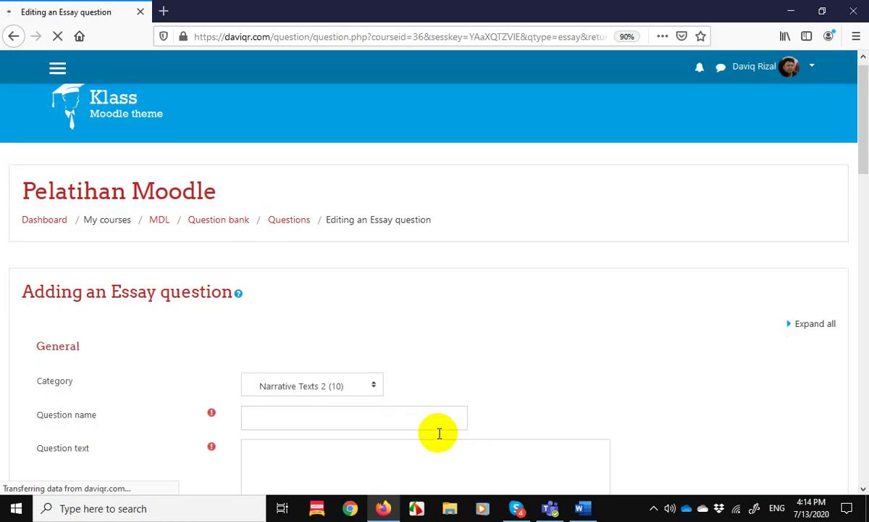
{"action": "scroll", "coordinate": [440, 431], "scroll_direction": "down", "scroll_amount": 3}
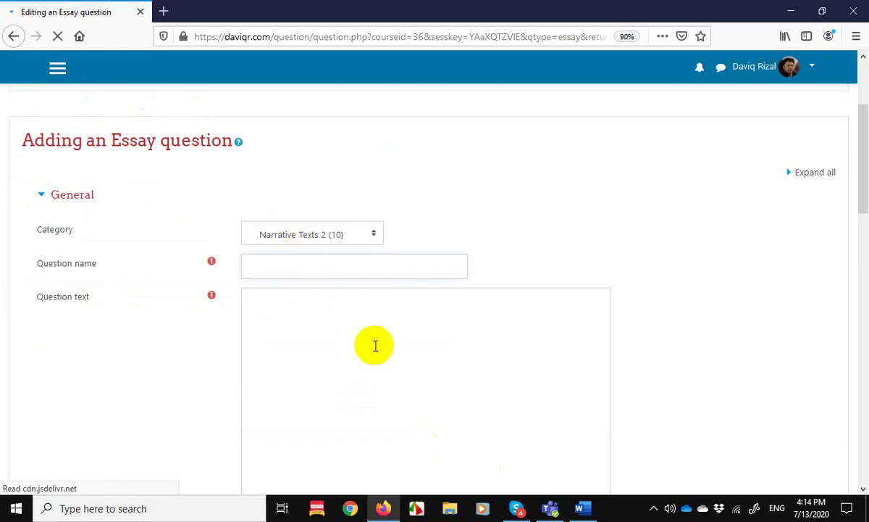
Step: Name the essay question "rewrite" and go to its question text
{"action": "left_click", "coordinate": [326, 264]}
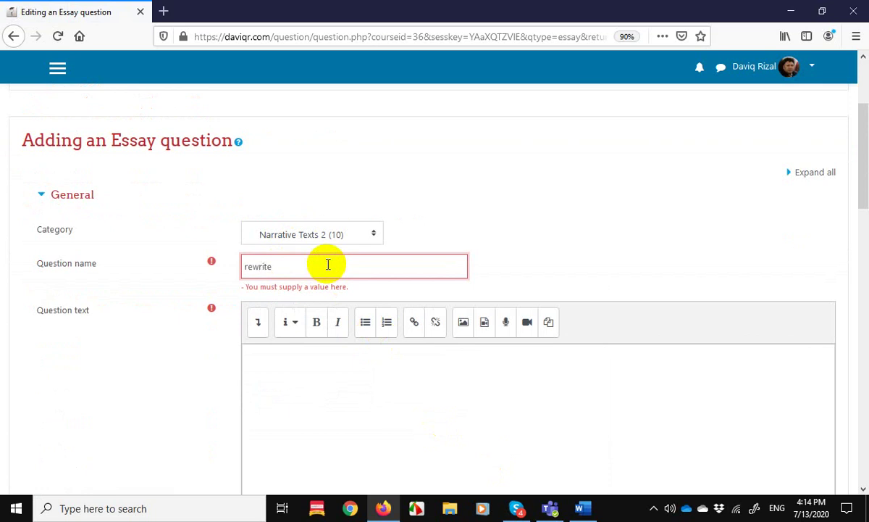
{"action": "left_click", "coordinate": [394, 382]}
{"action": "scroll", "coordinate": [397, 392], "scroll_direction": "down", "scroll_amount": 3}
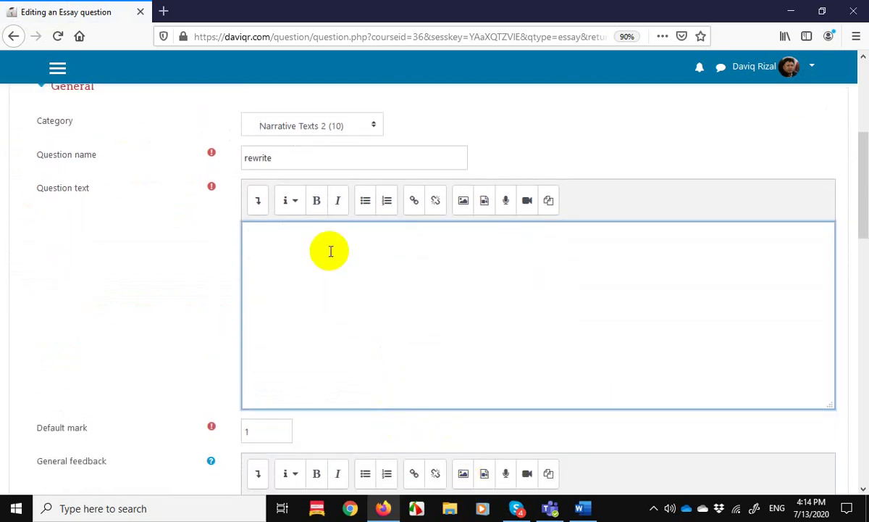
Step: Copy the rewriting instruction and the whole Jack and the Beanstalk story from the Word document into the essay's question text
{"action": "left_click", "coordinate": [581, 508]}
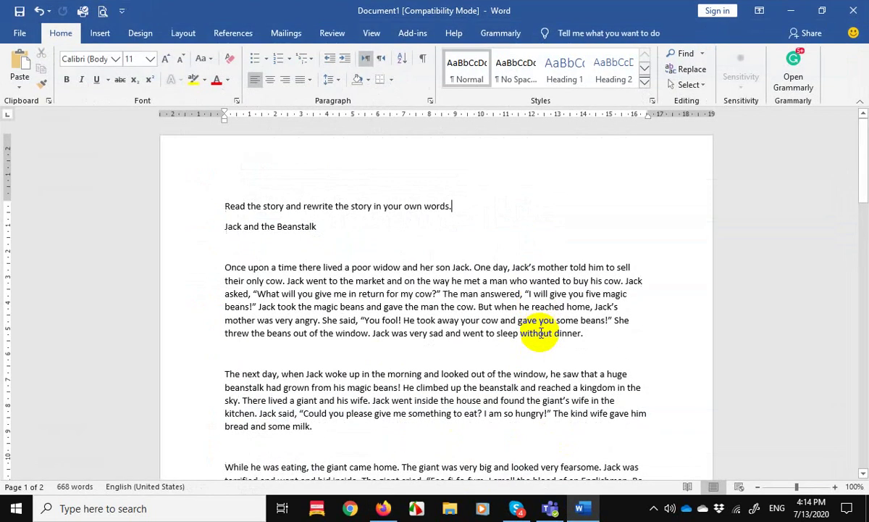
{"action": "left_click_drag", "start_coordinate": [226, 200], "coordinate": [470, 207]}
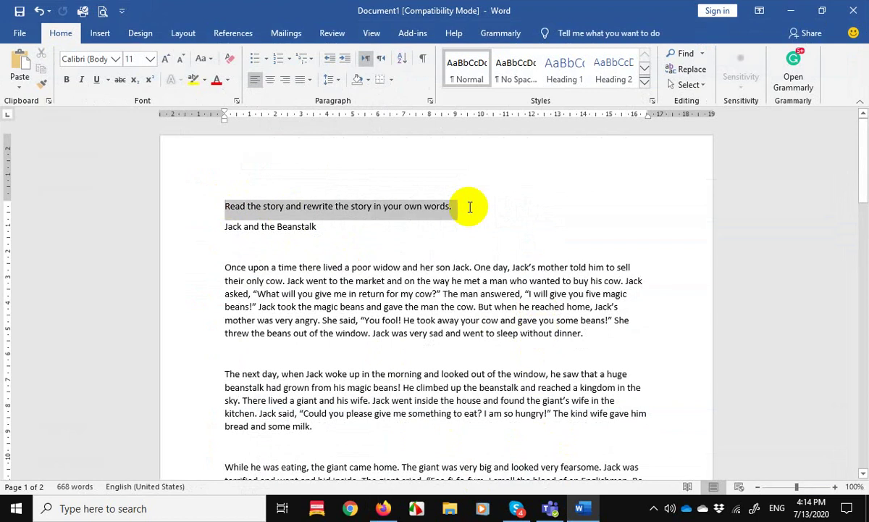
{"action": "left_click", "coordinate": [438, 224]}
{"action": "left_click_drag", "start_coordinate": [225, 205], "coordinate": [553, 295]}
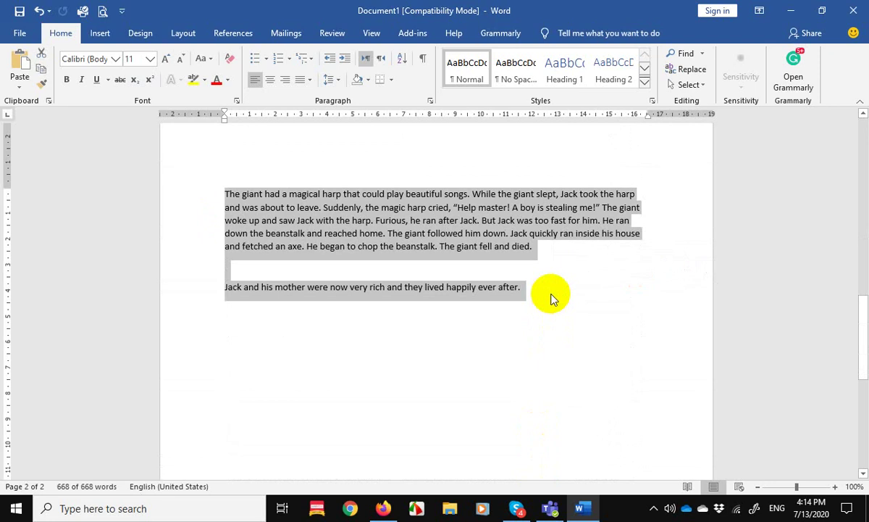
{"action": "left_click", "coordinate": [385, 509]}
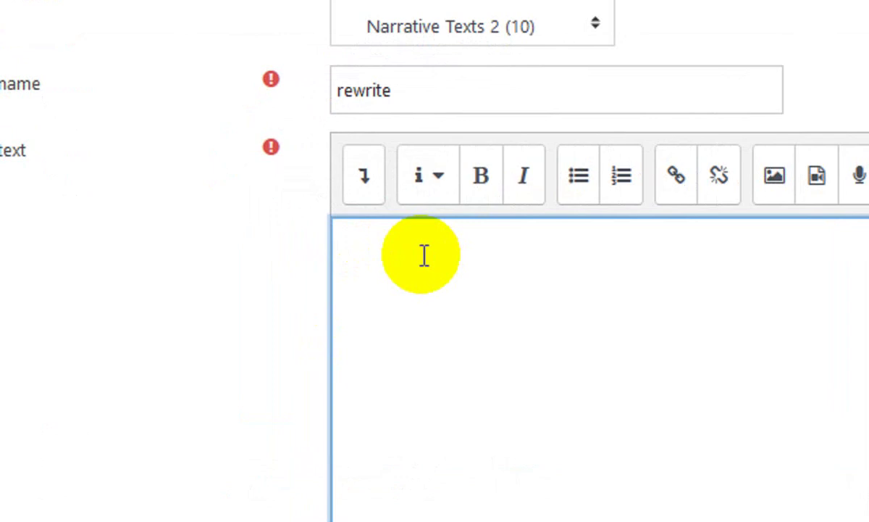
{"action": "key", "text": "ctrl+v"}
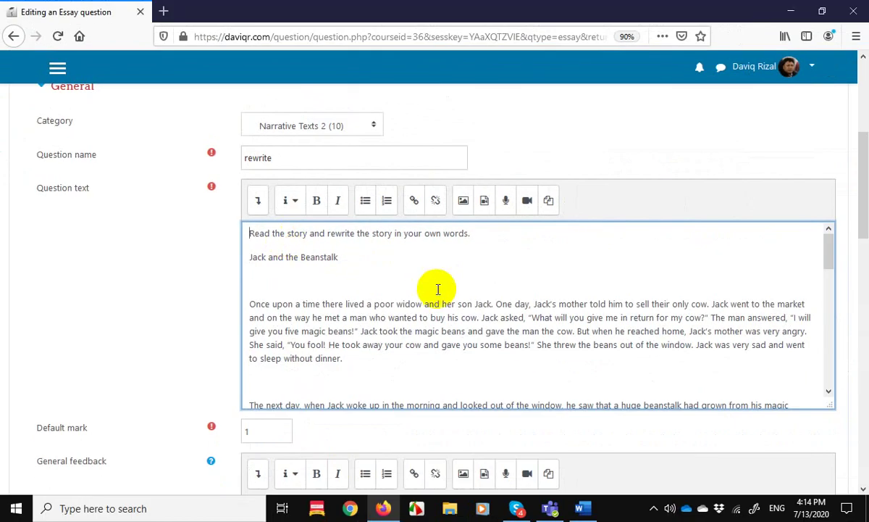
{"action": "scroll", "coordinate": [679, 338], "scroll_direction": "down", "scroll_amount": 2}
{"action": "scroll", "coordinate": [420, 282], "scroll_direction": "up", "scroll_amount": 3}
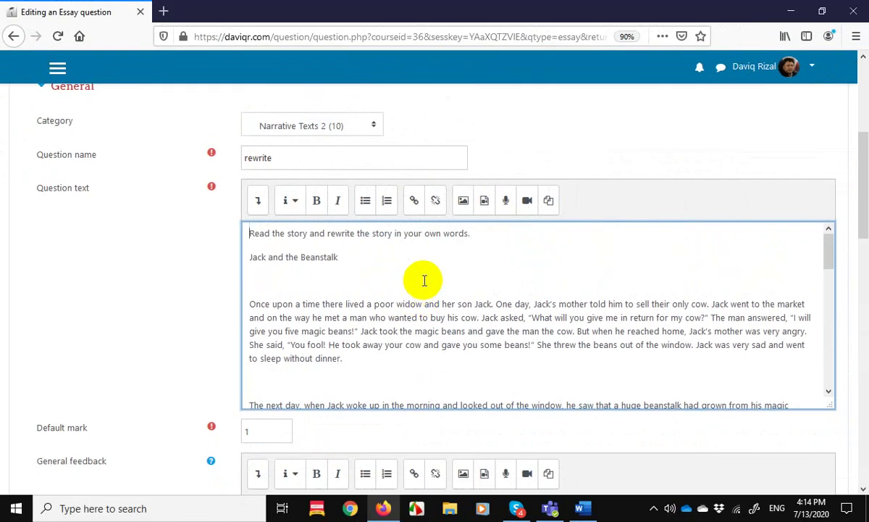
Step: Select the title "Jack and the Beanstalk" in the question text and reveal the editor's additional formatting options
{"action": "left_click_drag", "start_coordinate": [473, 233], "coordinate": [210, 217]}
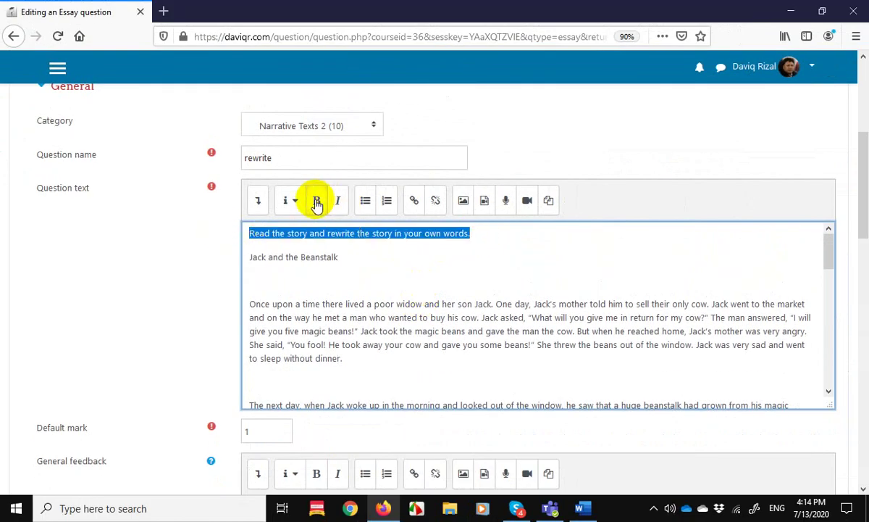
{"action": "left_click_drag", "start_coordinate": [339, 257], "coordinate": [203, 262]}
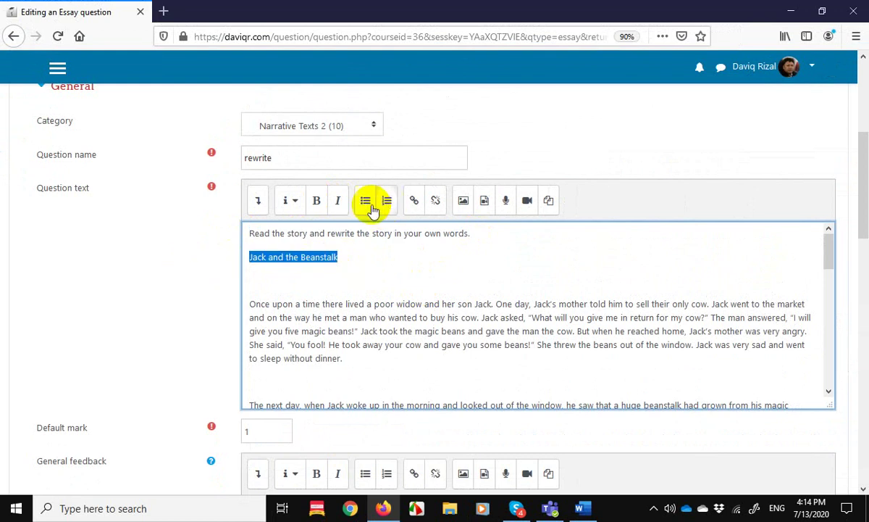
{"action": "left_click", "coordinate": [259, 200]}
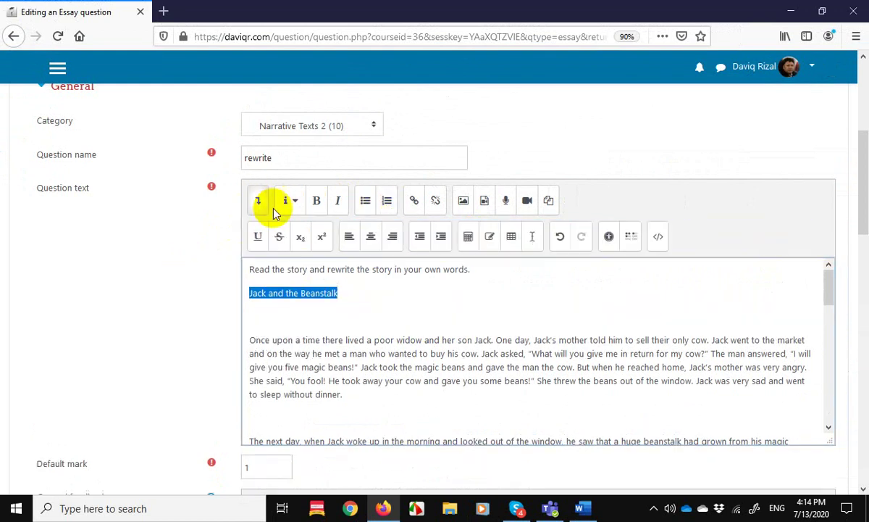
Step: Try to center the title "Jack and the Beanstalk" in the question text, and undo the change
{"action": "left_click", "coordinate": [372, 238]}
{"action": "left_click", "coordinate": [600, 302]}
{"action": "key", "text": "ctrl+z"}
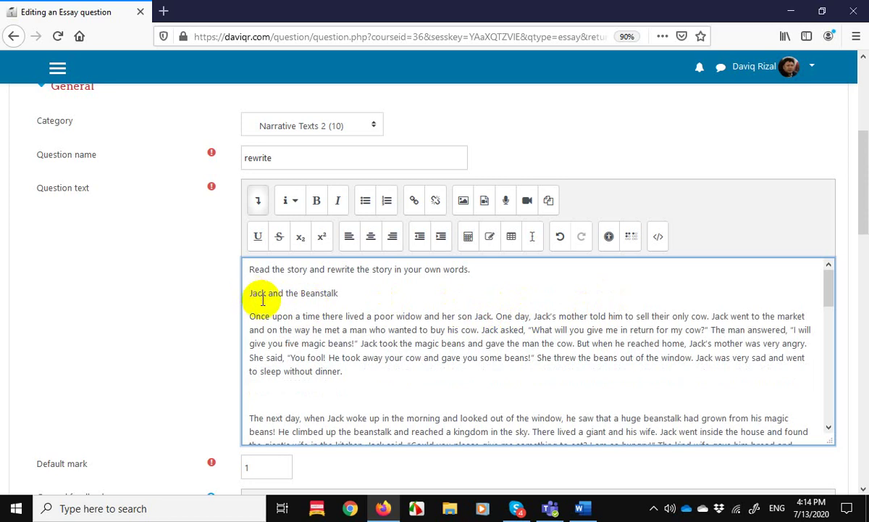
Step: Insert a blank line above the title "Jack and the Beanstalk" in the question text and center the title
{"action": "key", "text": "Return"}
{"action": "left_click", "coordinate": [362, 313]}
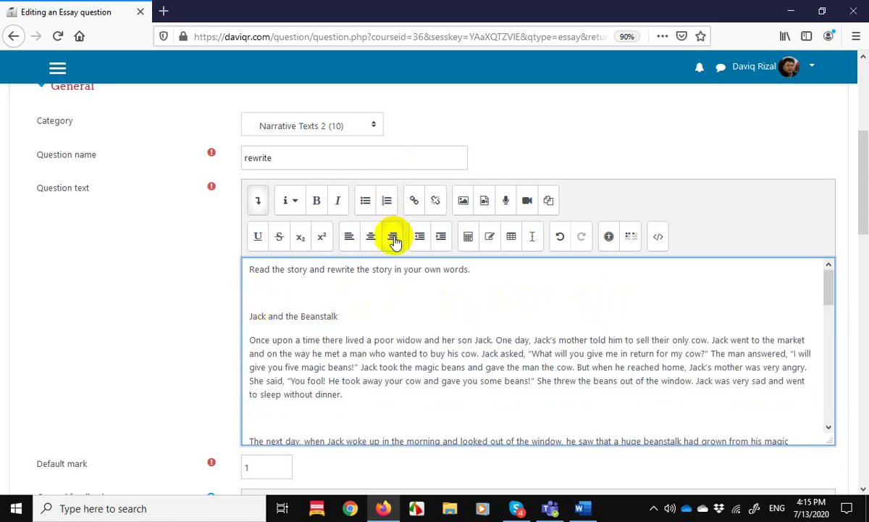
{"action": "left_click", "coordinate": [370, 239]}
{"action": "left_click", "coordinate": [467, 290]}
Step: Italicize the instruction "Read the story and rewrite the story in your own words." and format it as Heading (medium)
{"action": "left_click_drag", "start_coordinate": [467, 269], "coordinate": [203, 273]}
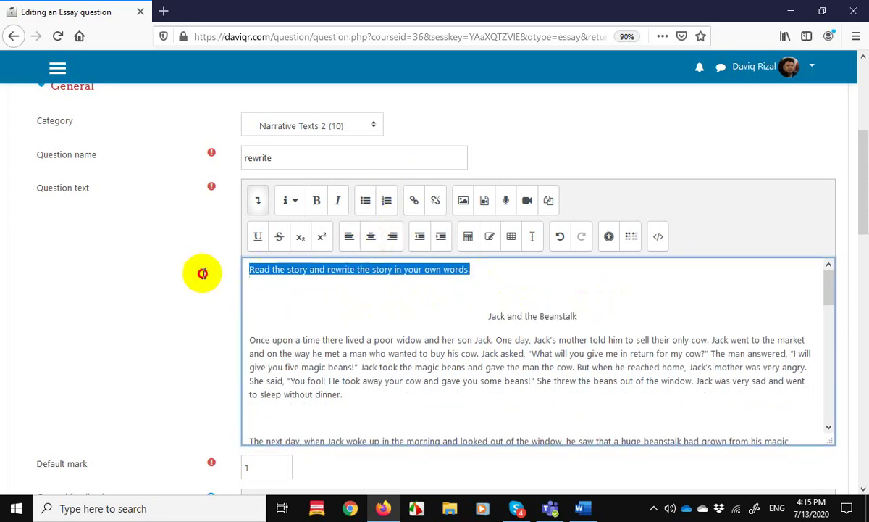
{"action": "left_click", "coordinate": [338, 201]}
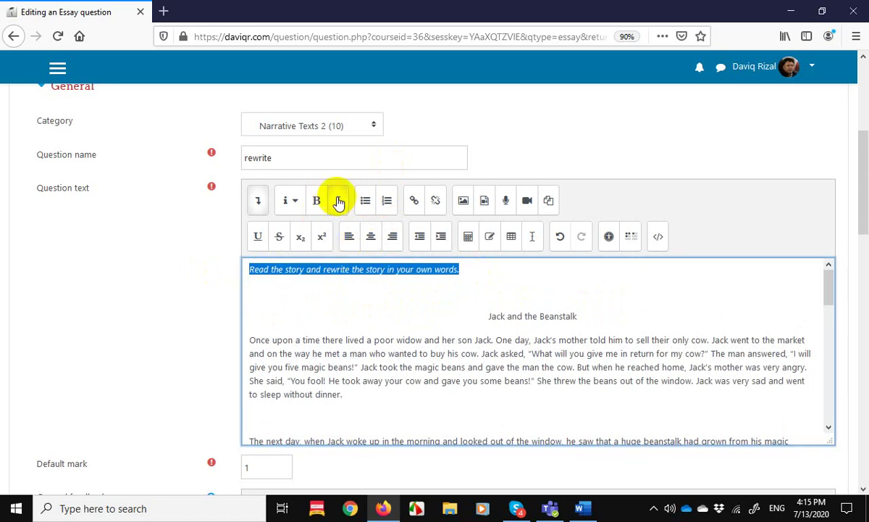
{"action": "left_click", "coordinate": [446, 330]}
{"action": "left_click", "coordinate": [463, 272]}
{"action": "left_click_drag", "start_coordinate": [463, 271], "coordinate": [134, 246]}
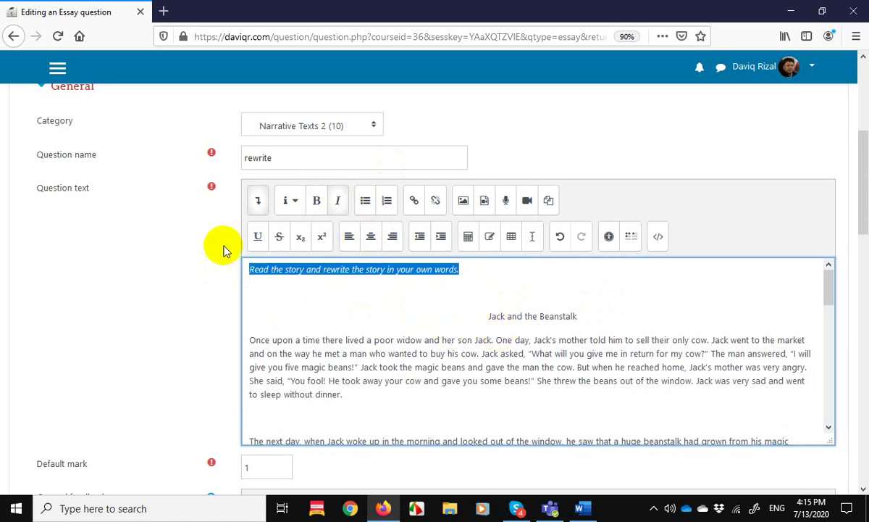
{"action": "left_click", "coordinate": [293, 205]}
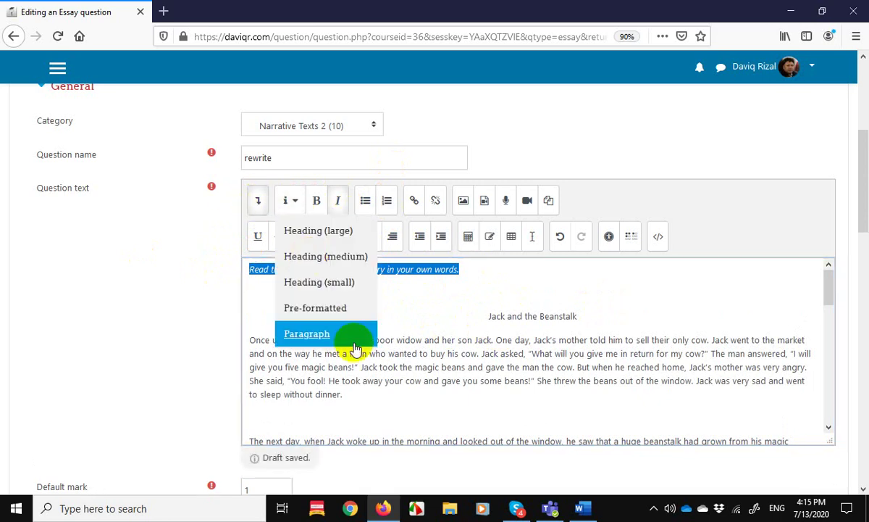
{"action": "left_click", "coordinate": [355, 266]}
{"action": "left_click", "coordinate": [489, 283]}
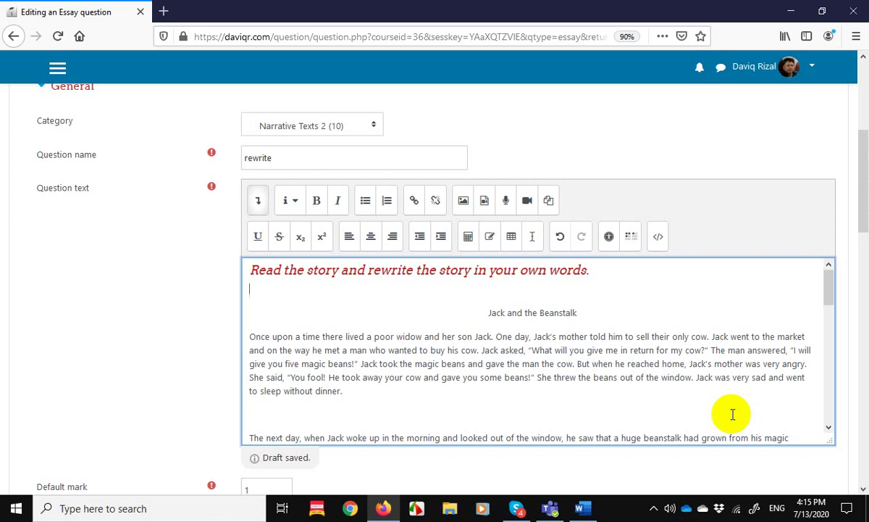
Step: Save the "rewrite" essay question and return to the question bank
{"action": "scroll", "coordinate": [569, 376], "scroll_direction": "down", "scroll_amount": 1}
{"action": "scroll", "coordinate": [616, 375], "scroll_direction": "up", "scroll_amount": 1}
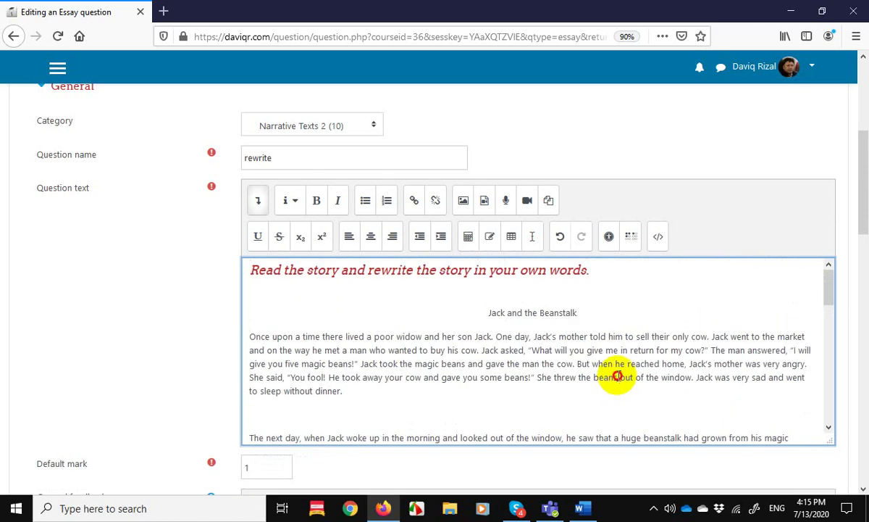
{"action": "left_click_drag", "start_coordinate": [862, 210], "coordinate": [861, 435]}
{"action": "left_click", "coordinate": [303, 395]}
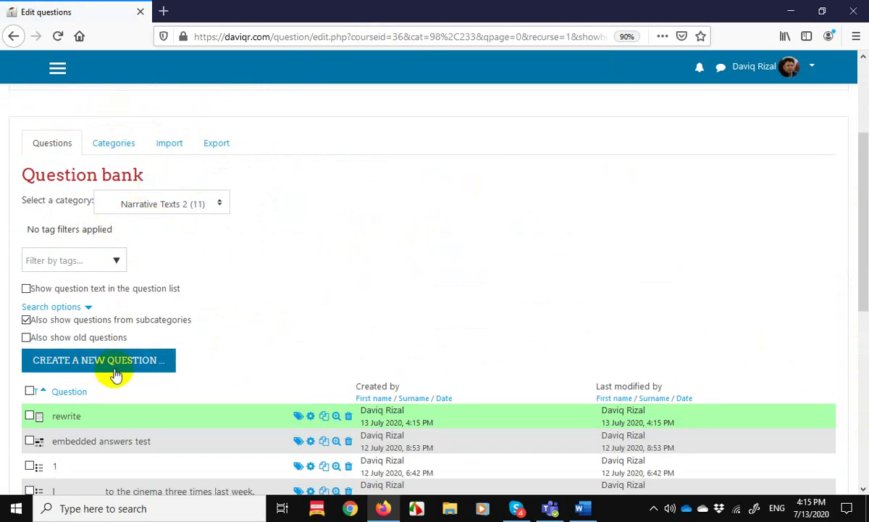
Step: Create another question of type Essay in the Narrative Texts 2 category
{"action": "left_click", "coordinate": [113, 362]}
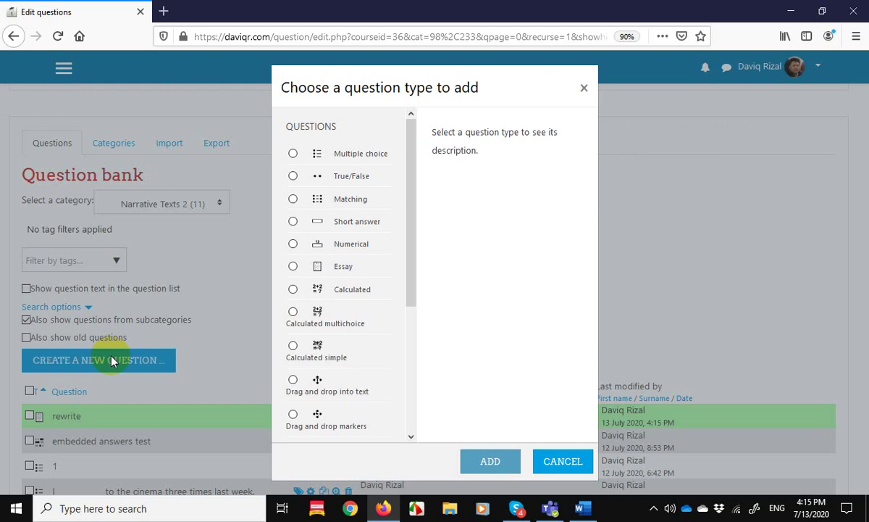
{"action": "left_click", "coordinate": [294, 267]}
{"action": "left_click", "coordinate": [490, 462]}
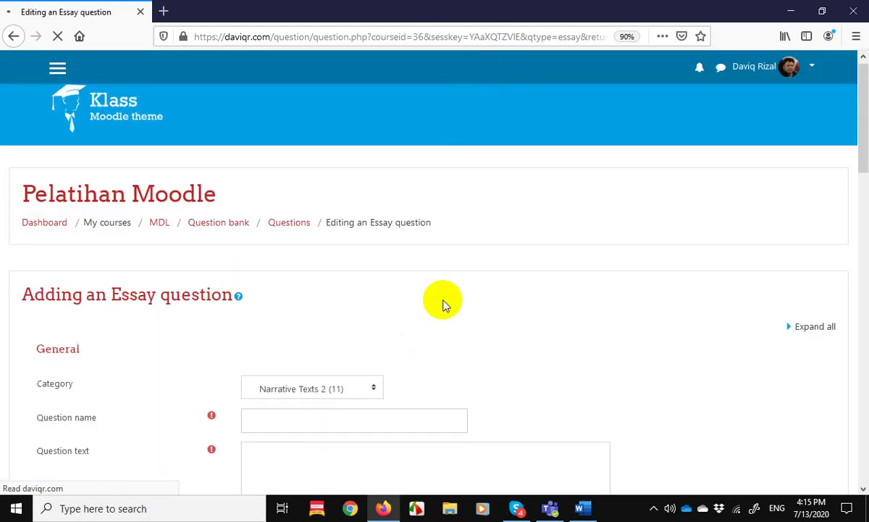
Step: Name the essay question "moral value" and enter "What lesson can we learn from the story below?" as its question text
{"action": "scroll", "coordinate": [444, 304], "scroll_direction": "down", "scroll_amount": 3}
{"action": "left_click", "coordinate": [320, 217]}
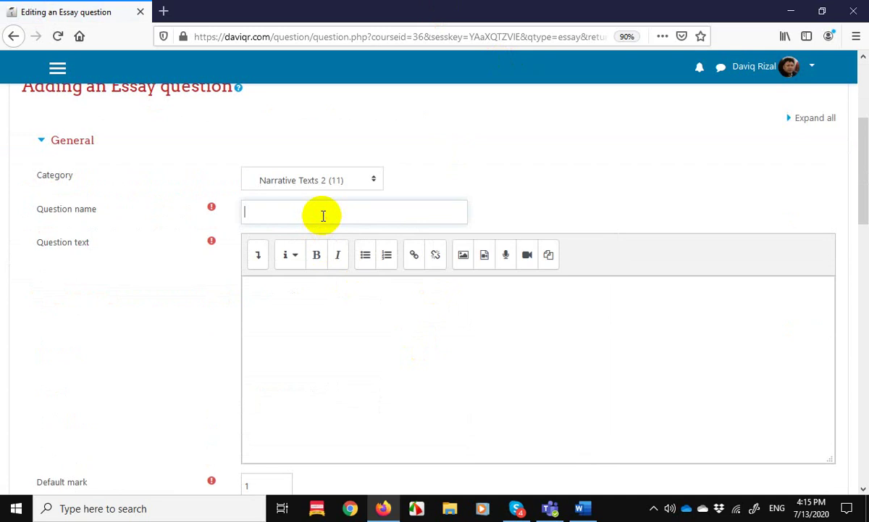
{"action": "left_click", "coordinate": [378, 352]}
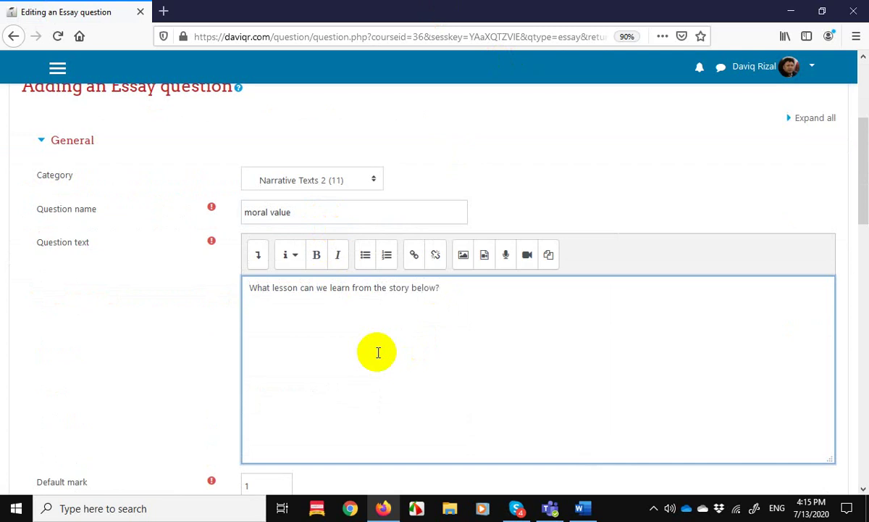
Step: Paste the copied Jack and the Beanstalk text below the question and delete its instruction to rewrite the story
{"action": "key", "text": "ctrl+v"}
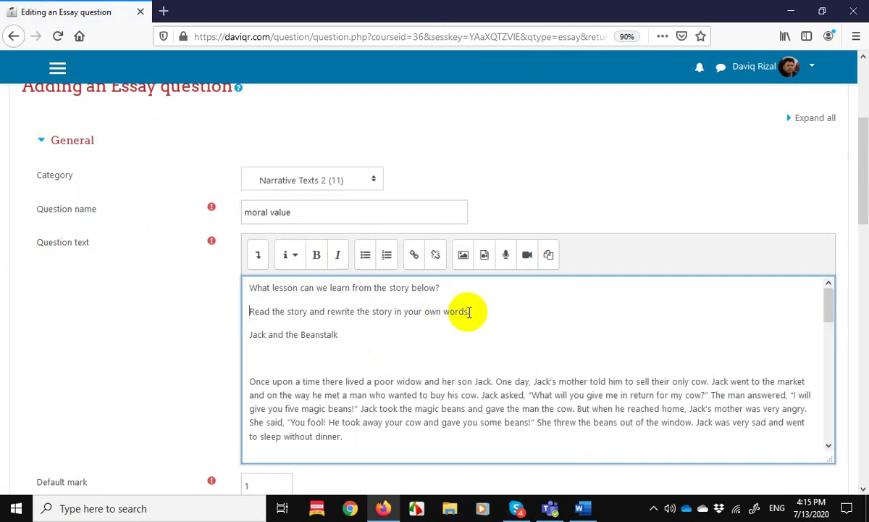
{"action": "left_click_drag", "start_coordinate": [469, 311], "coordinate": [194, 309]}
{"action": "key", "text": "BackSpace"}
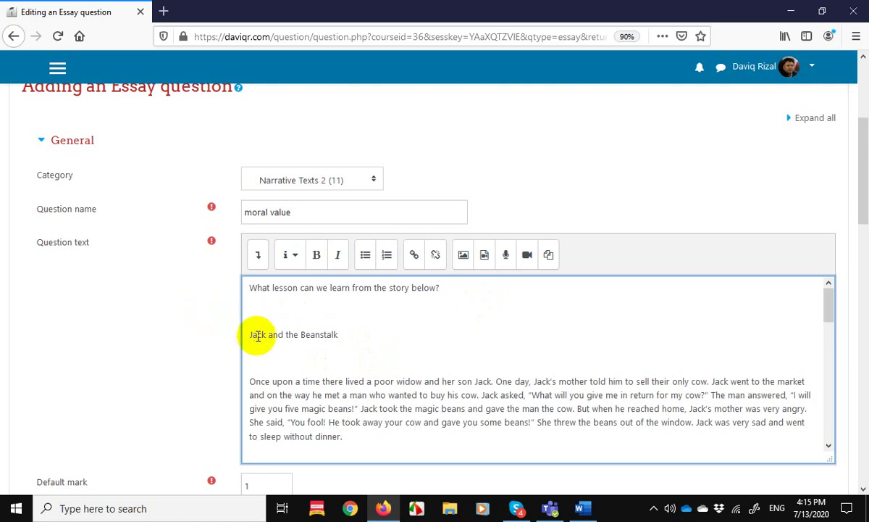
Step: Remove the blank line below the title "Jack and the Beanstalk" and center the title
{"action": "left_click", "coordinate": [343, 335]}
{"action": "key", "text": "Delete"}
{"action": "left_click_drag", "start_coordinate": [344, 336], "coordinate": [177, 330]}
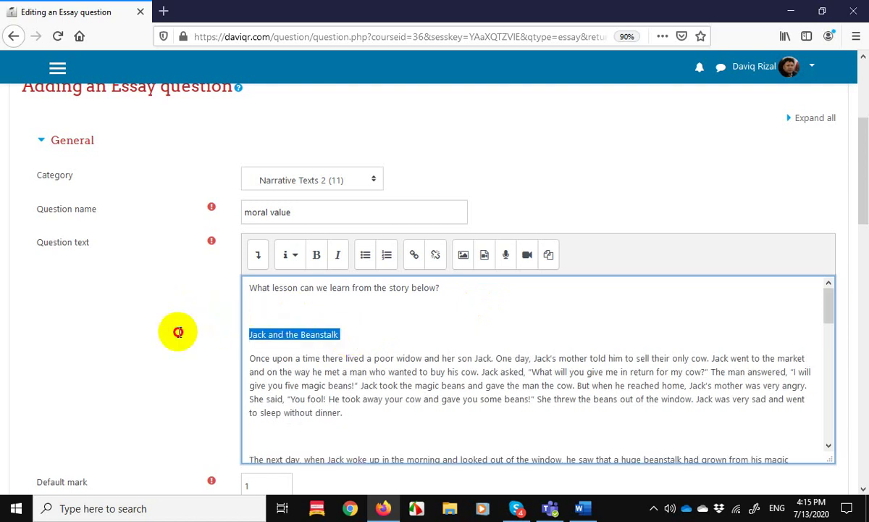
{"action": "left_click", "coordinate": [258, 255]}
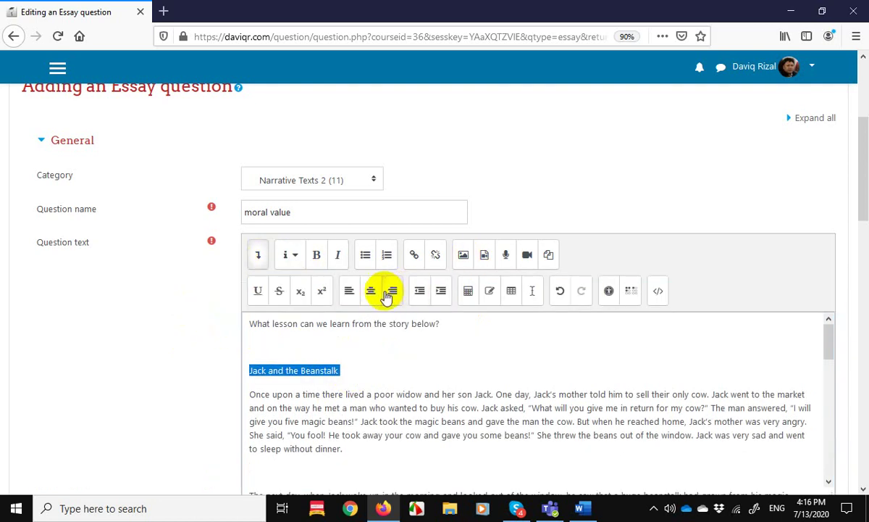
{"action": "left_click", "coordinate": [370, 291]}
Step: Format the line "What lesson can we learn from the story below?" as a heading
{"action": "left_click_drag", "start_coordinate": [452, 325], "coordinate": [213, 326]}
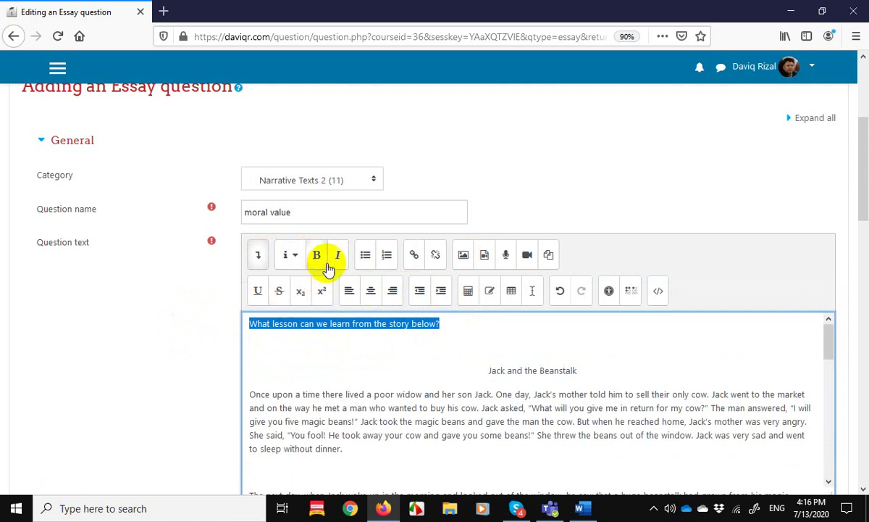
{"action": "left_click", "coordinate": [258, 254]}
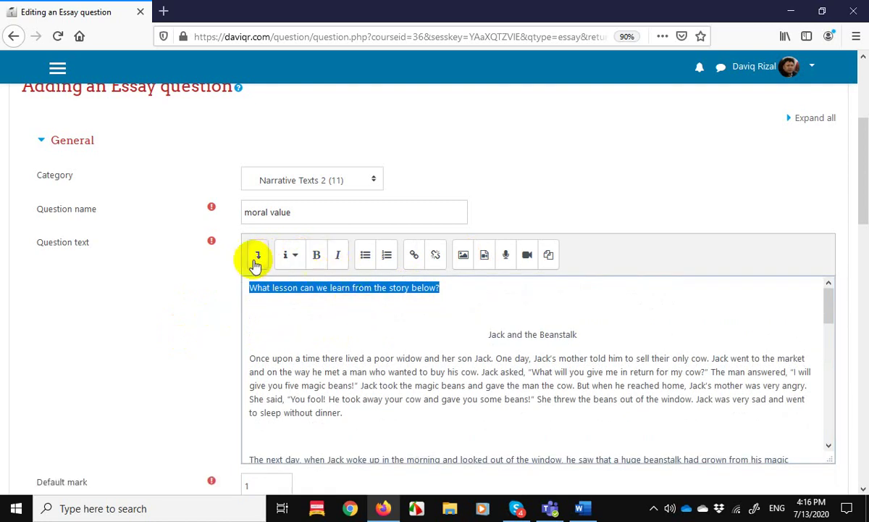
{"action": "left_click", "coordinate": [258, 254]}
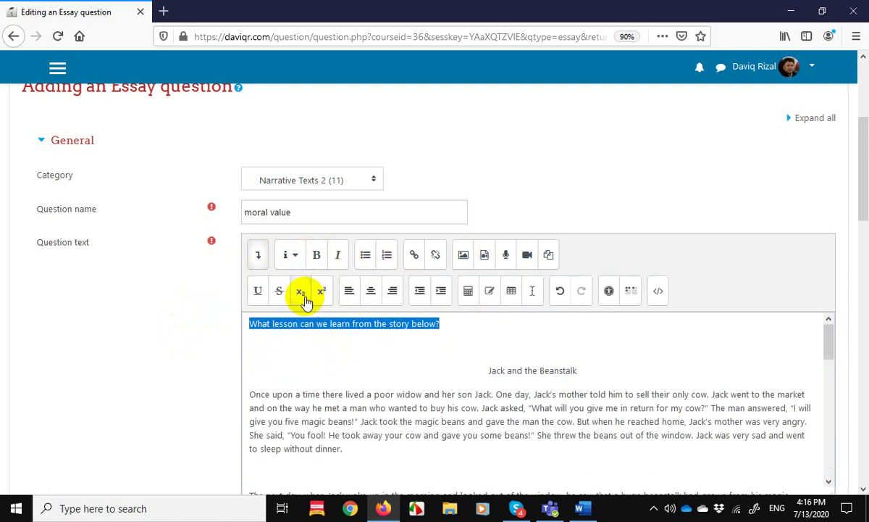
{"action": "left_click", "coordinate": [292, 255]}
{"action": "left_click", "coordinate": [344, 338]}
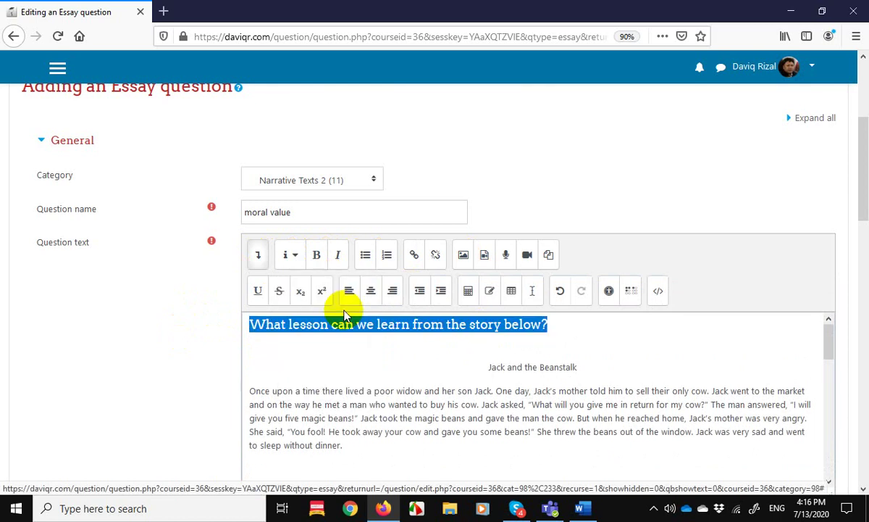
{"action": "left_click", "coordinate": [456, 369]}
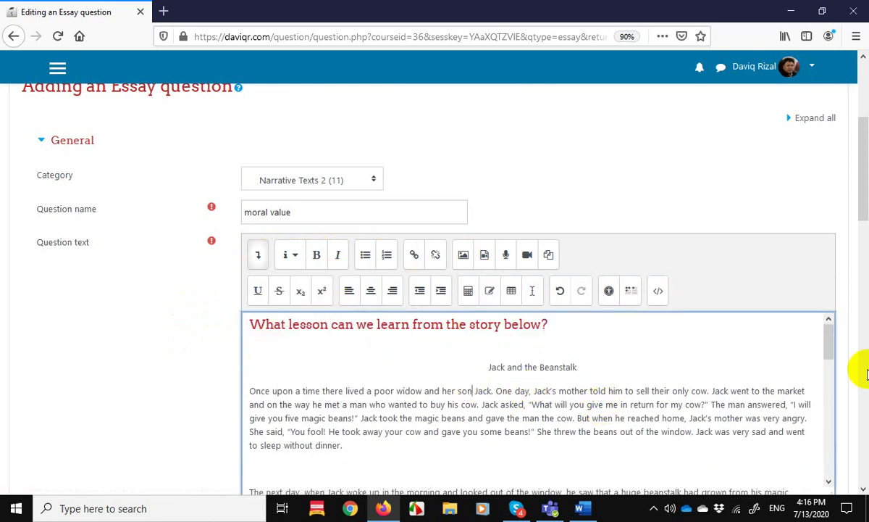
Step: Save the "moral value" essay question with its remaining settings left at their defaults
{"action": "scroll", "coordinate": [797, 378], "scroll_direction": "down", "scroll_amount": 1}
{"action": "scroll", "coordinate": [799, 378], "scroll_direction": "up", "scroll_amount": 1}
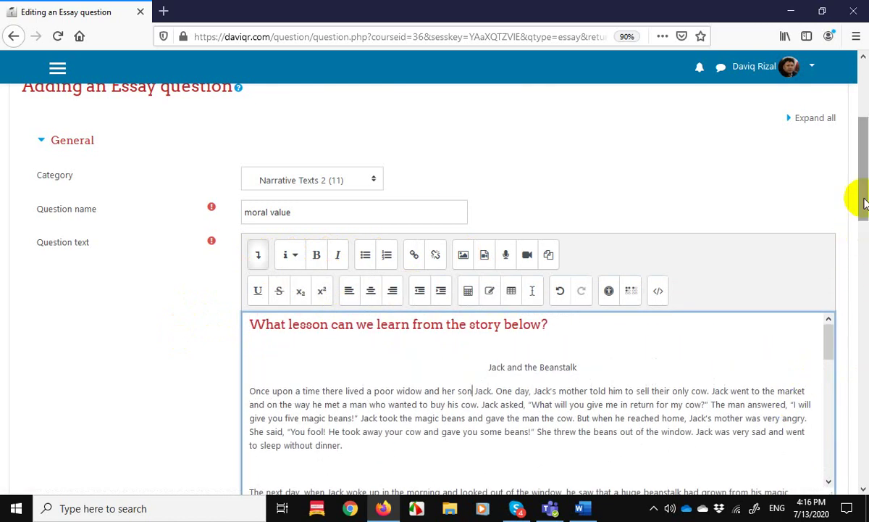
{"action": "left_click_drag", "start_coordinate": [864, 200], "coordinate": [862, 243]}
{"action": "scroll", "coordinate": [844, 281], "scroll_direction": "down", "scroll_amount": 10}
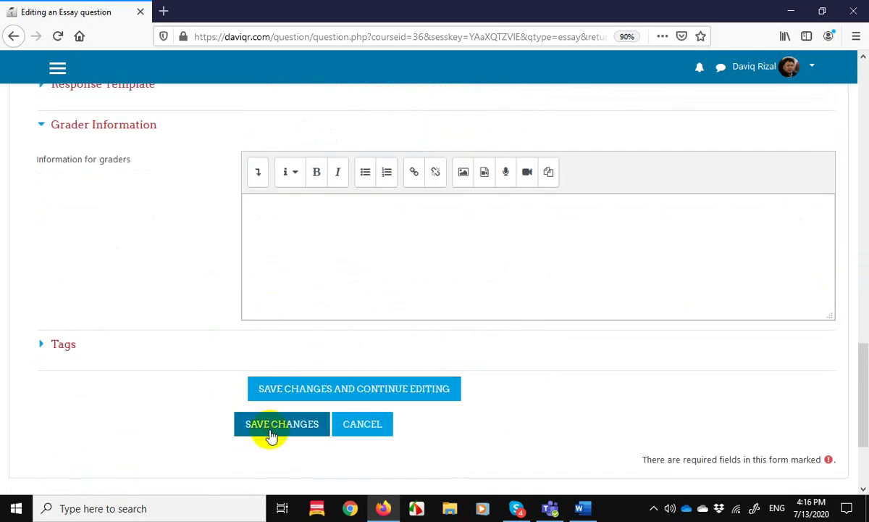
{"action": "left_click", "coordinate": [270, 433]}
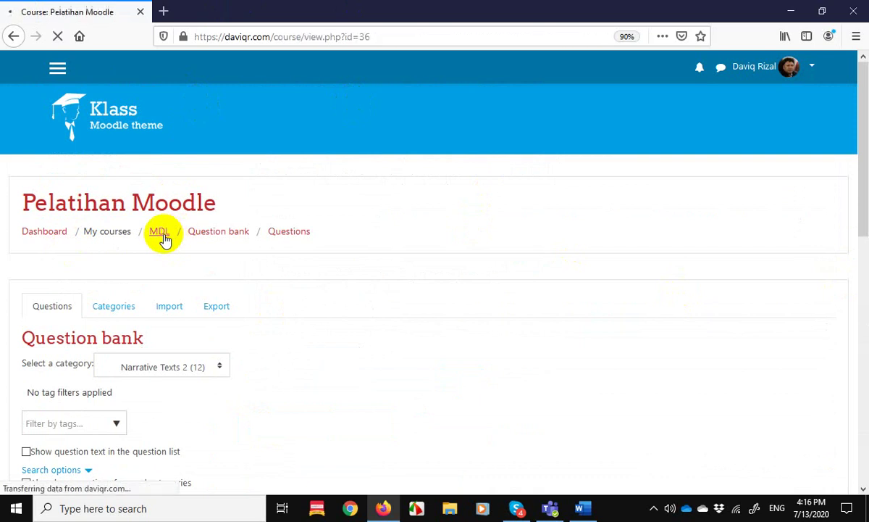
Step: Return to the MDL course page and open Quiz 1 Narrative Texts under Unit 1 Narrative Texts
{"action": "scroll", "coordinate": [725, 246], "scroll_direction": "down", "scroll_amount": 2}
{"action": "scroll", "coordinate": [724, 250], "scroll_direction": "down", "scroll_amount": 10}
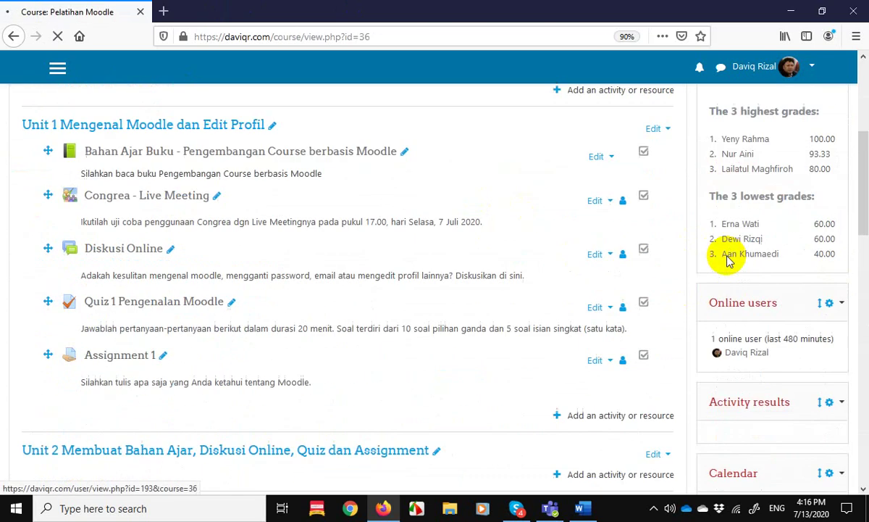
{"action": "scroll", "coordinate": [724, 254], "scroll_direction": "up", "scroll_amount": 2}
{"action": "scroll", "coordinate": [334, 220], "scroll_direction": "up", "scroll_amount": 4}
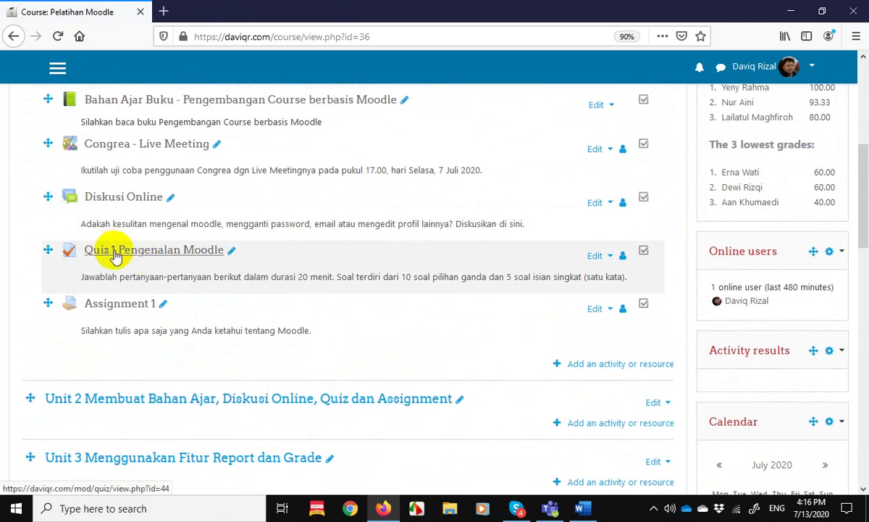
{"action": "scroll", "coordinate": [209, 277], "scroll_direction": "down", "scroll_amount": 8}
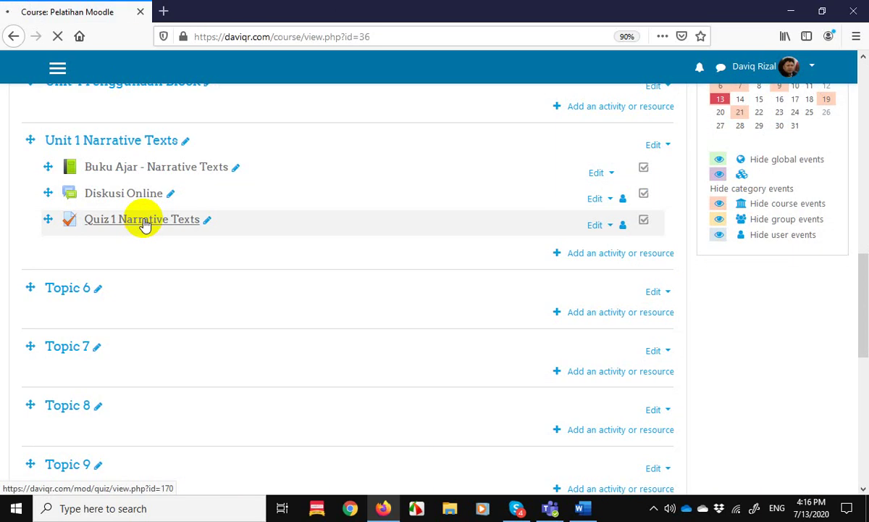
Step: Start editing Quiz 1 Narrative Texts and choose to add questions from the question bank
{"action": "scroll", "coordinate": [574, 289], "scroll_direction": "down", "scroll_amount": 3}
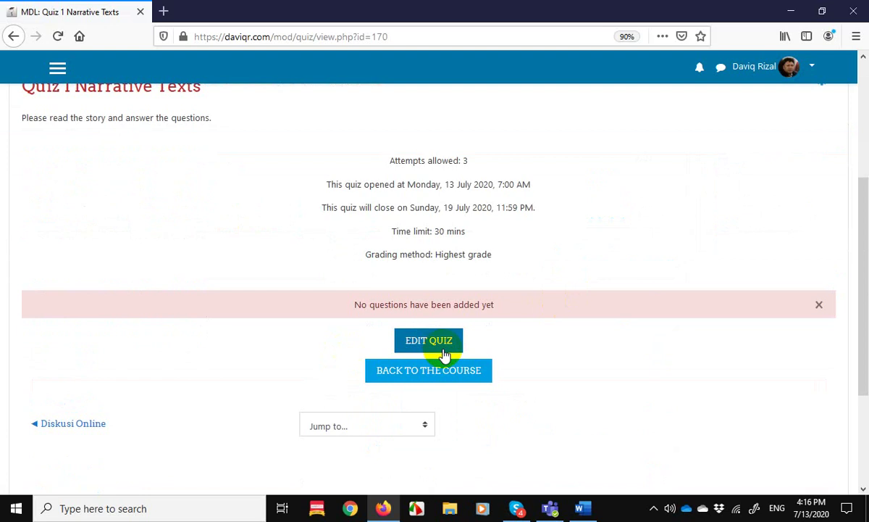
{"action": "left_click", "coordinate": [444, 354]}
{"action": "scroll", "coordinate": [406, 268], "scroll_direction": "down", "scroll_amount": 2}
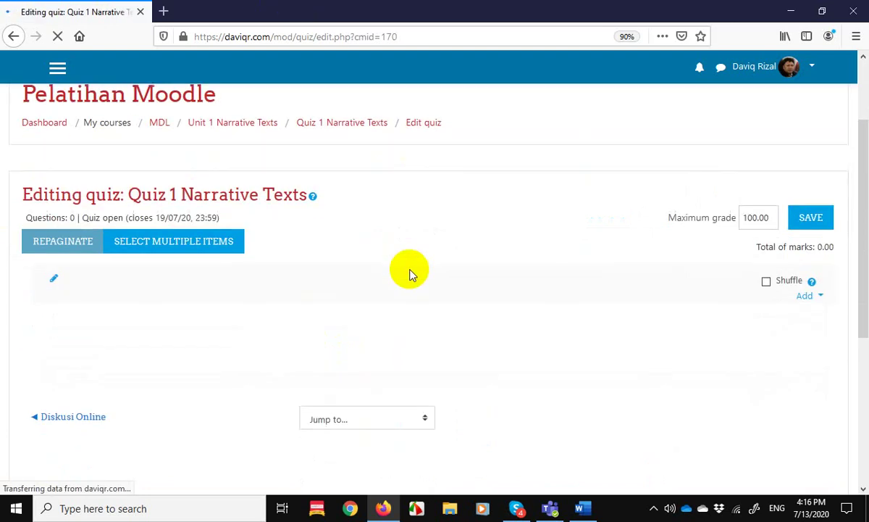
{"action": "left_click", "coordinate": [821, 297]}
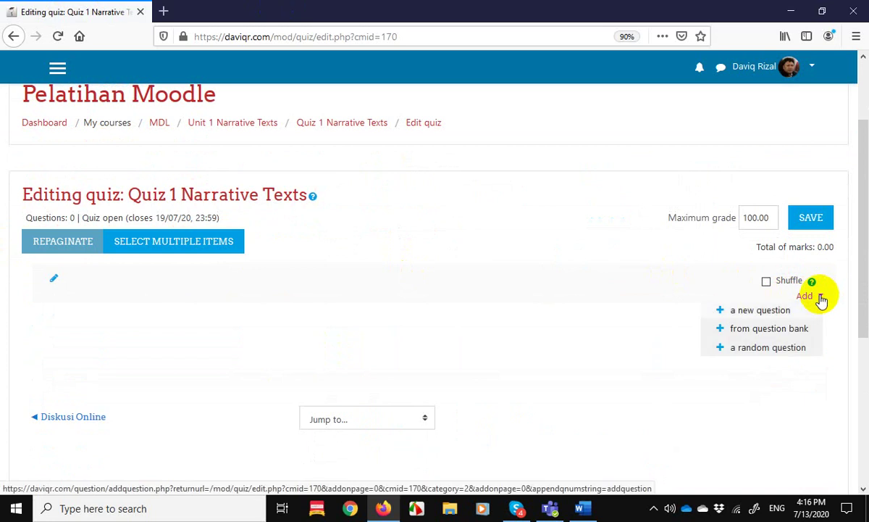
{"action": "left_click", "coordinate": [771, 330]}
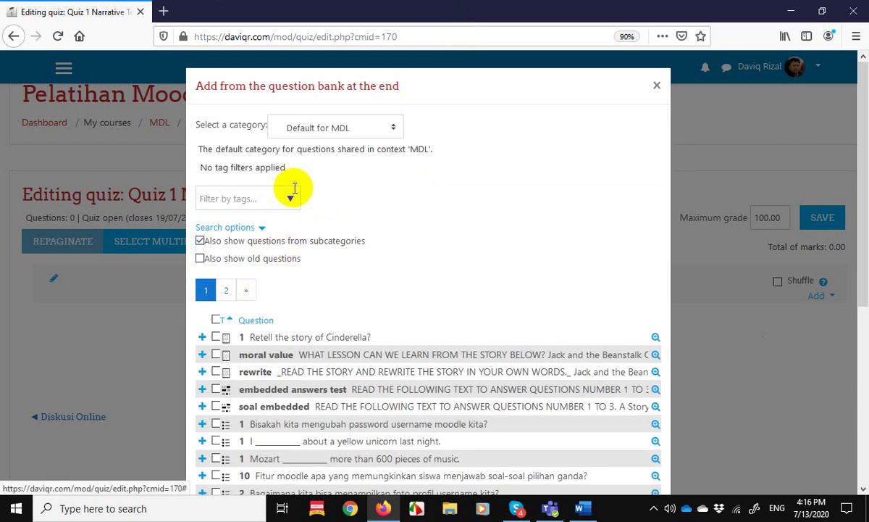
Step: Select all questions in the Narrative Texts 2 category and add them to the quiz
{"action": "left_click", "coordinate": [359, 128]}
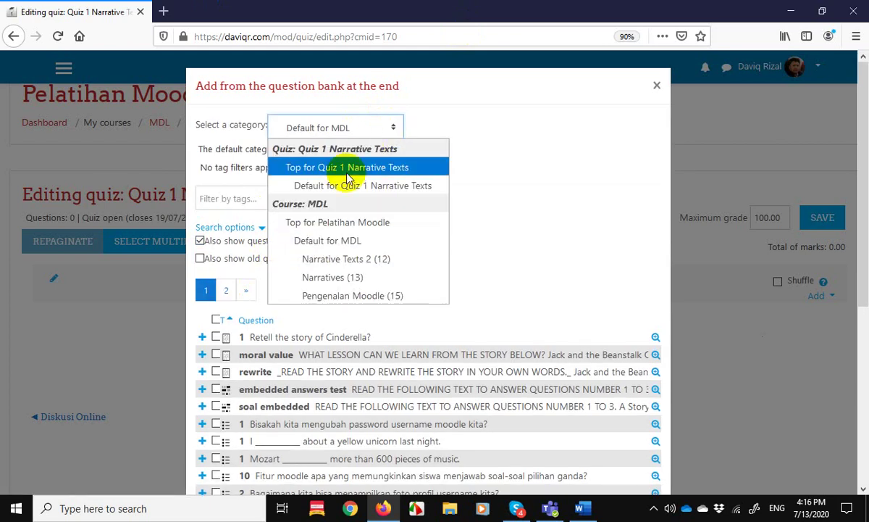
{"action": "left_click", "coordinate": [385, 262]}
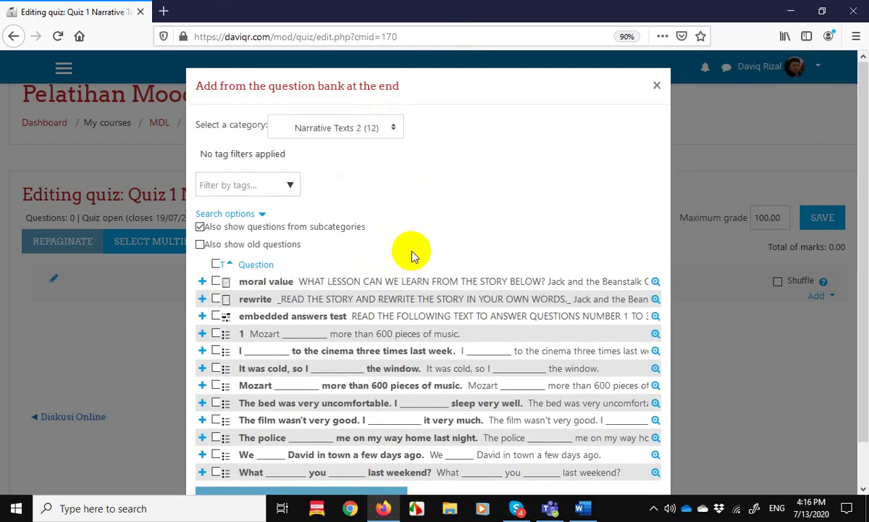
{"action": "left_click", "coordinate": [216, 264]}
{"action": "scroll", "coordinate": [434, 308], "scroll_direction": "down", "scroll_amount": 1}
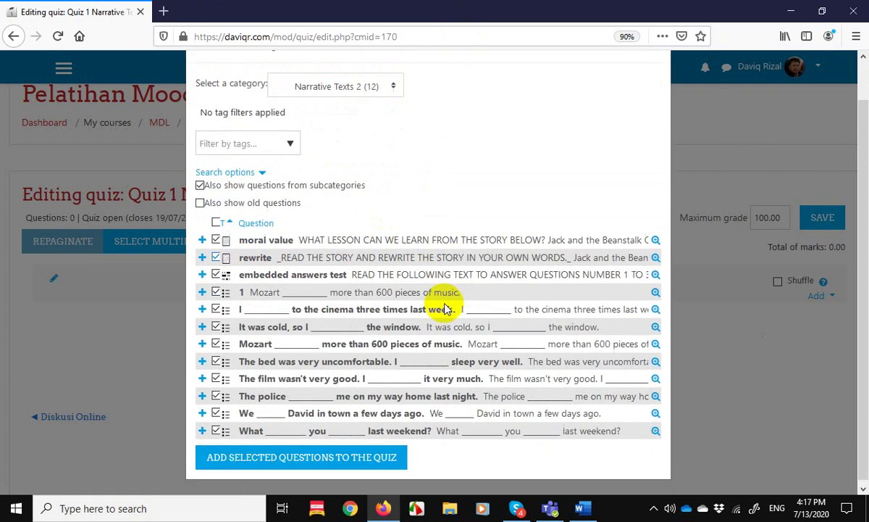
{"action": "left_click", "coordinate": [290, 458]}
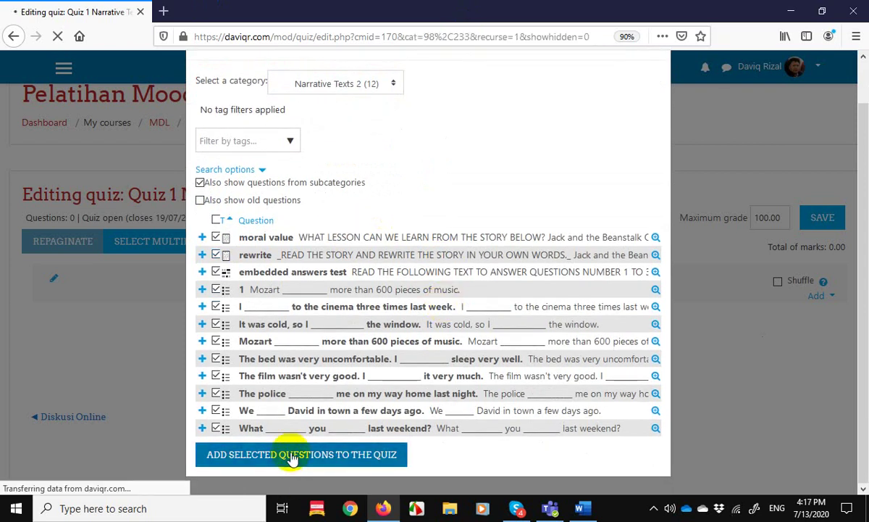
Step: Look over the questions added to Quiz 1 Narrative Texts and go back to the quiz's main page
{"action": "scroll", "coordinate": [819, 264], "scroll_direction": "down", "scroll_amount": 2}
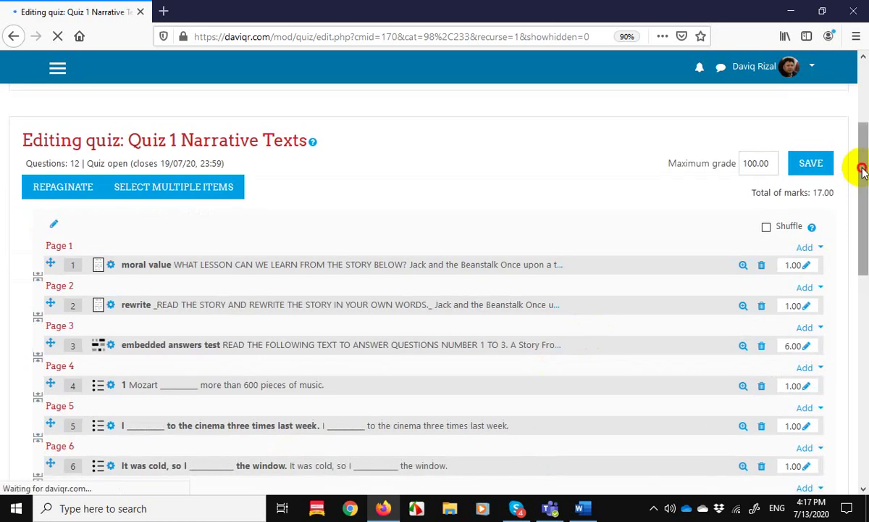
{"action": "left_click_drag", "start_coordinate": [861, 165], "coordinate": [865, 129]}
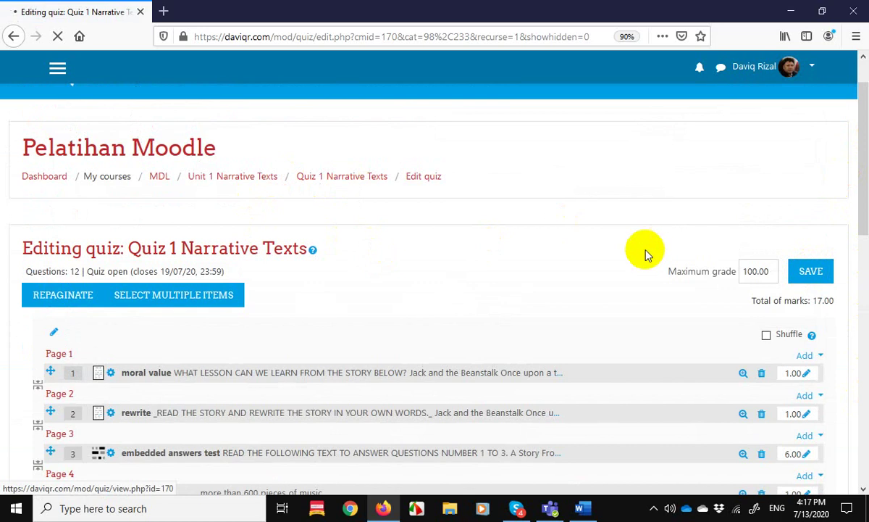
{"action": "scroll", "coordinate": [598, 271], "scroll_direction": "down", "scroll_amount": 4}
{"action": "scroll", "coordinate": [602, 275], "scroll_direction": "up", "scroll_amount": 4}
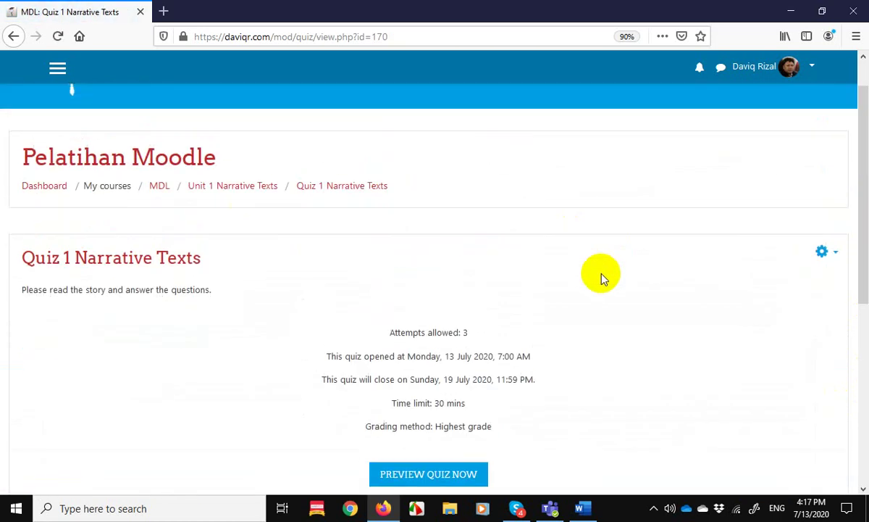
Step: Switch the account's role to Student from the quiz's main page
{"action": "scroll", "coordinate": [788, 221], "scroll_direction": "down", "scroll_amount": 3}
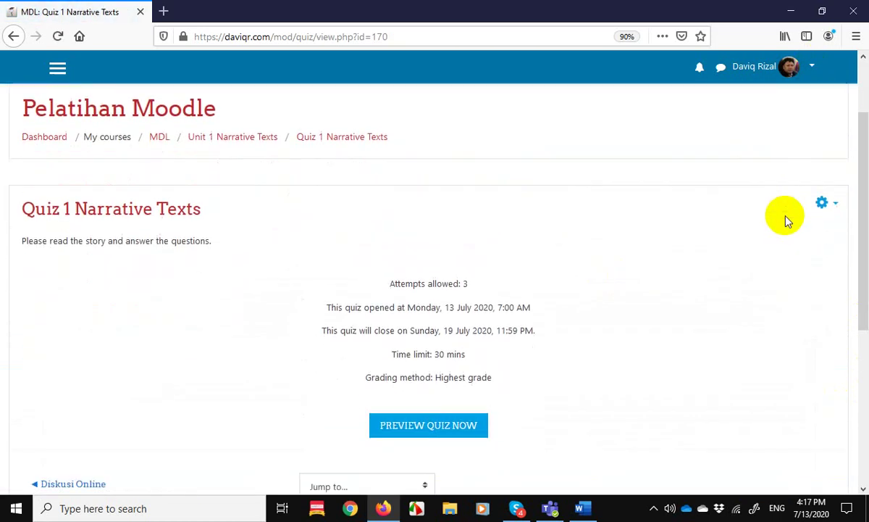
{"action": "left_click", "coordinate": [812, 68]}
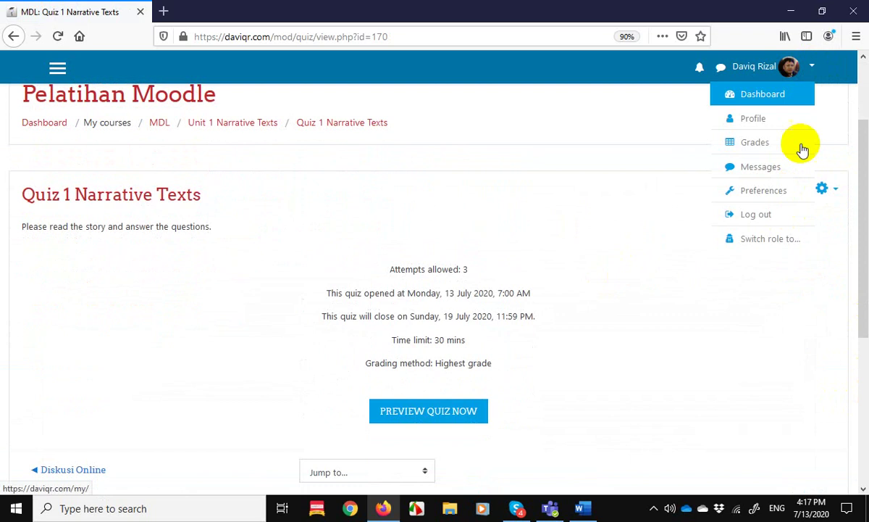
{"action": "left_click", "coordinate": [774, 242]}
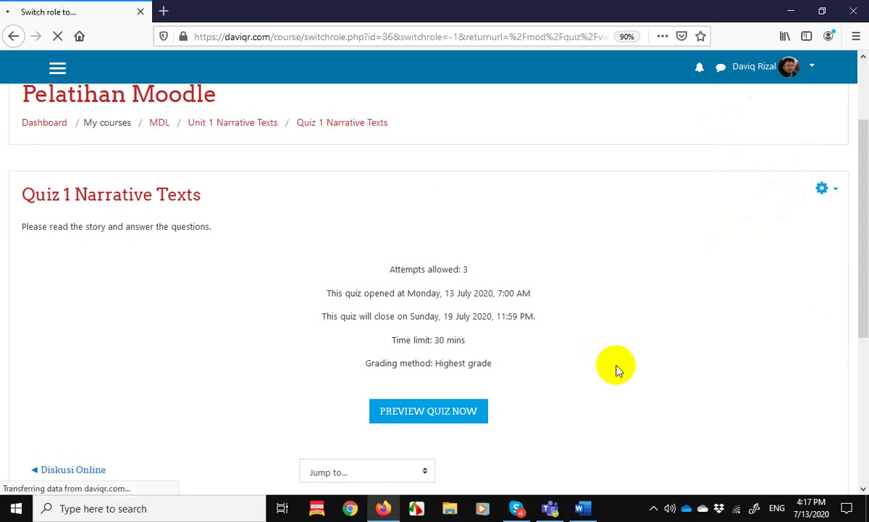
{"action": "scroll", "coordinate": [66, 422], "scroll_direction": "down", "scroll_amount": 2}
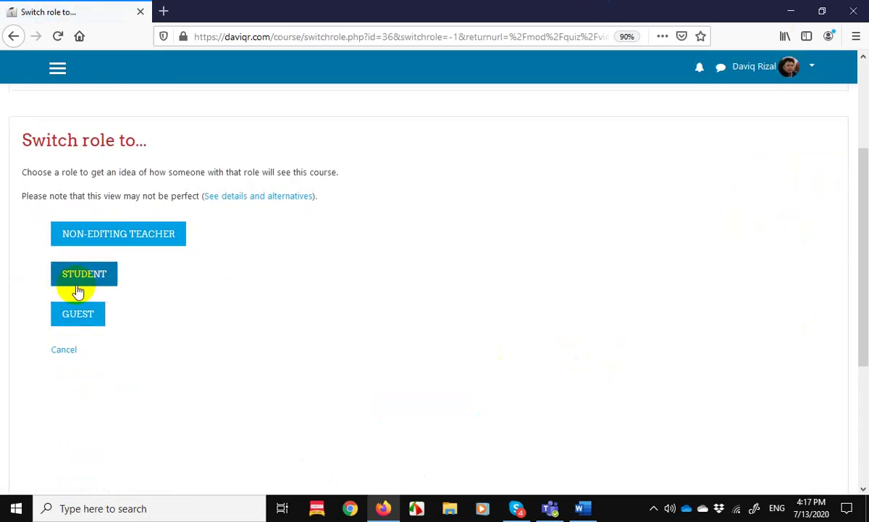
{"action": "left_click", "coordinate": [77, 281]}
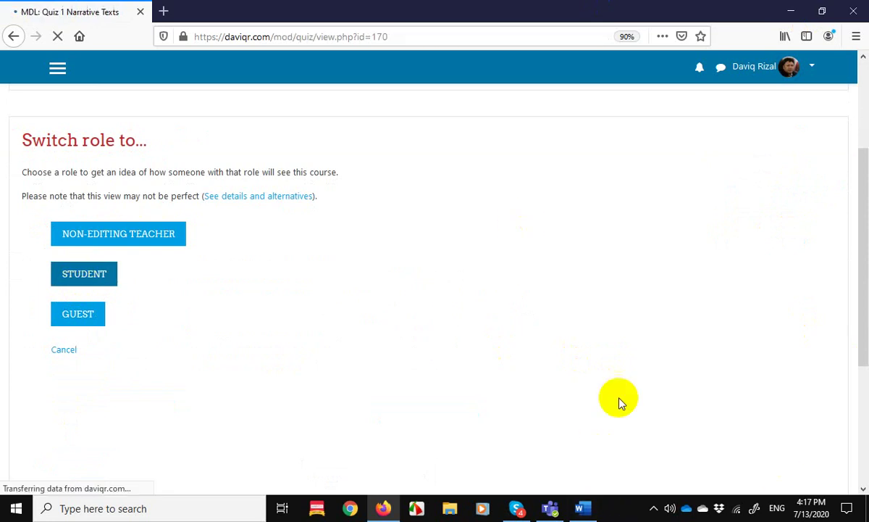
Step: Start a timed attempt at Quiz 1 Narrative Texts as a student
{"action": "scroll", "coordinate": [617, 398], "scroll_direction": "down", "scroll_amount": 4}
{"action": "left_click", "coordinate": [430, 360]}
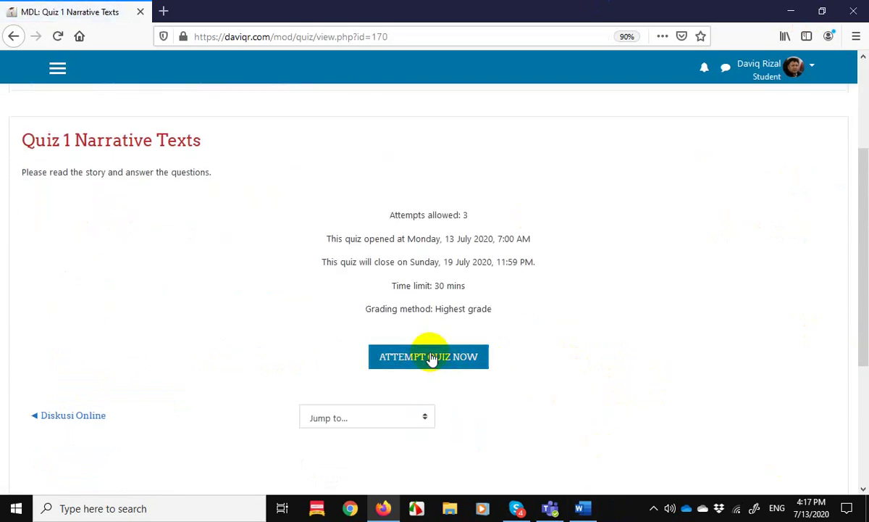
{"action": "left_click", "coordinate": [431, 359]}
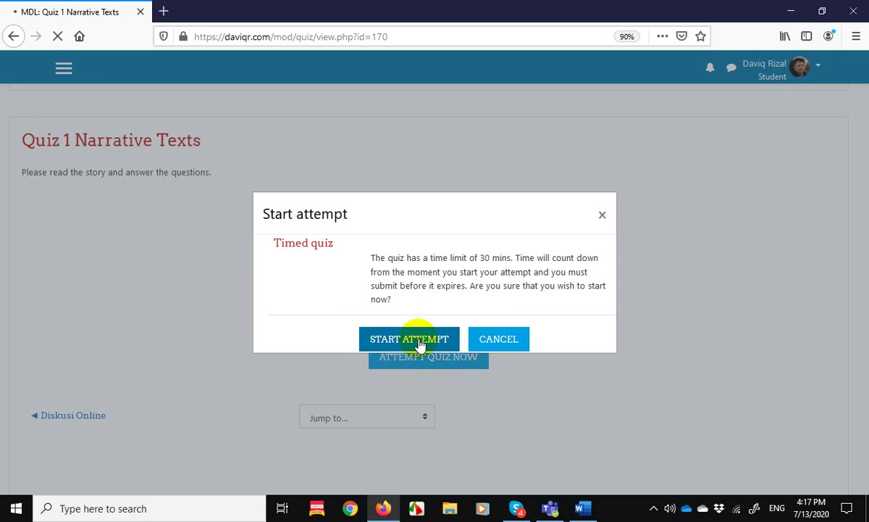
{"action": "left_click", "coordinate": [420, 345]}
Step: Examine question 1 of the attempt, including the Jack and the Beanstalk story and its essay answer box
{"action": "scroll", "coordinate": [762, 194], "scroll_direction": "down", "scroll_amount": 3}
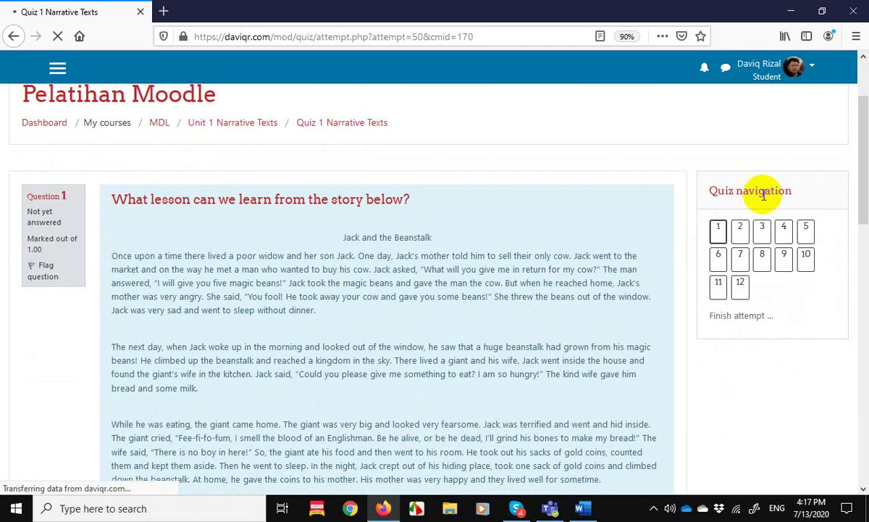
{"action": "scroll", "coordinate": [502, 321], "scroll_direction": "down", "scroll_amount": 3}
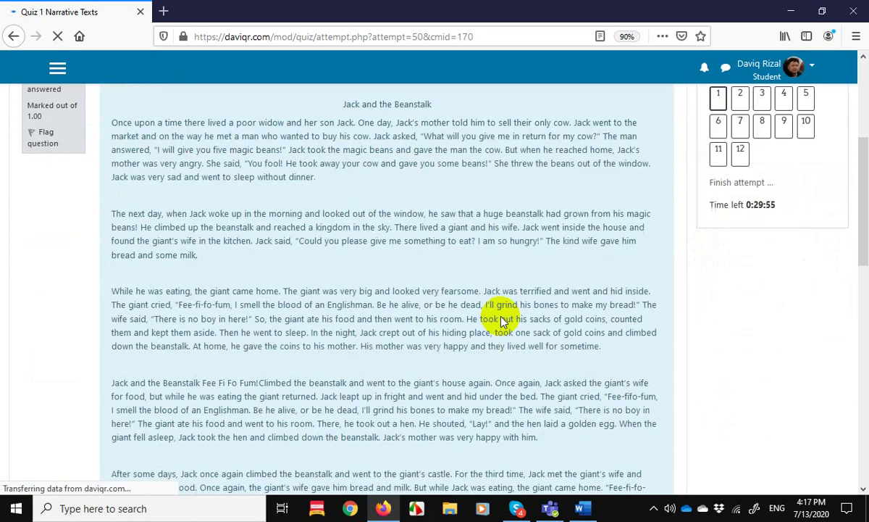
{"action": "scroll", "coordinate": [502, 321], "scroll_direction": "down", "scroll_amount": 10}
{"action": "left_click", "coordinate": [306, 283]}
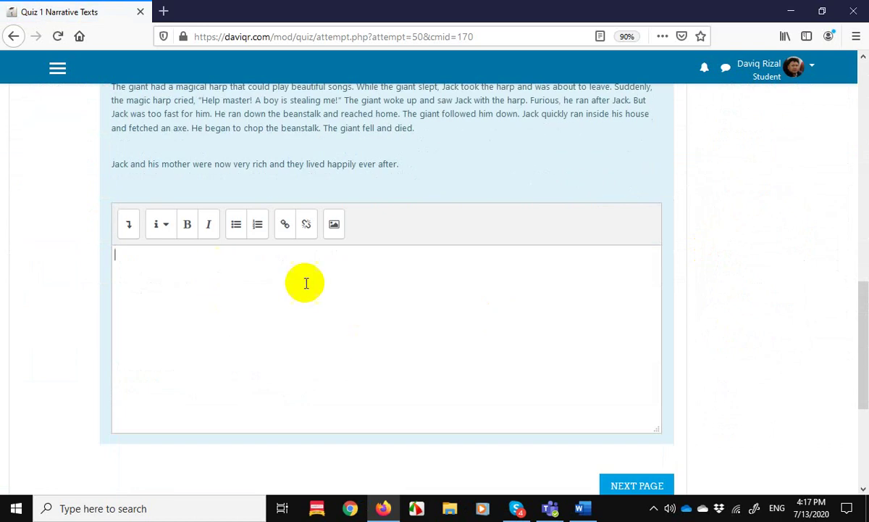
{"action": "scroll", "coordinate": [515, 326], "scroll_direction": "up", "scroll_amount": 6}
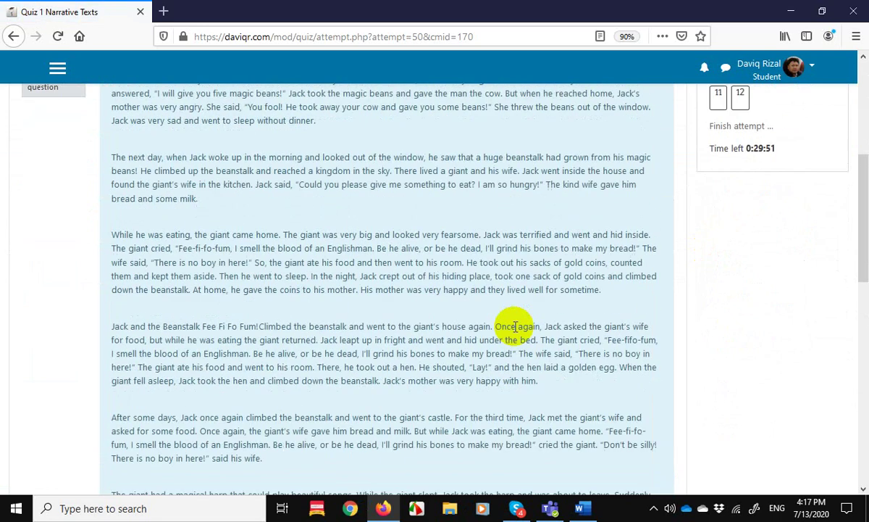
{"action": "scroll", "coordinate": [514, 326], "scroll_direction": "up", "scroll_amount": 4}
Step: View questions 2, 3 and 4 of the attempt in turn and check how each is displayed
{"action": "left_click", "coordinate": [739, 287]}
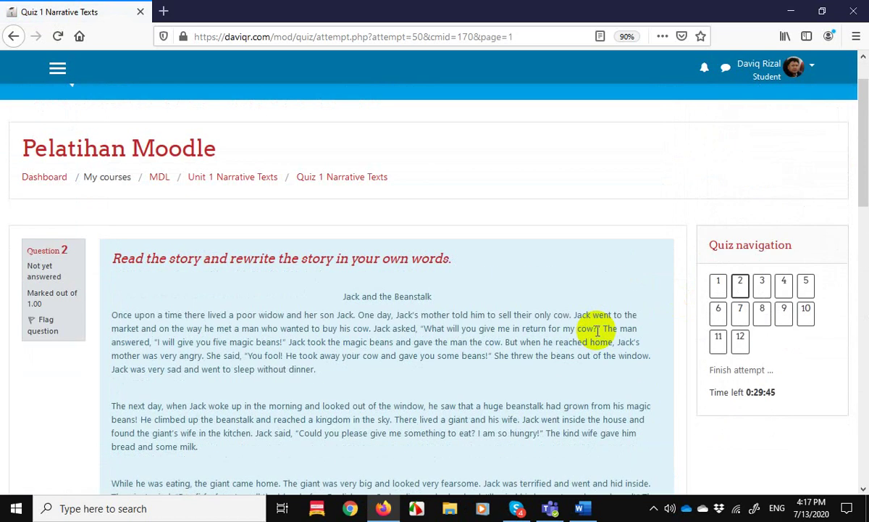
{"action": "left_click", "coordinate": [763, 285]}
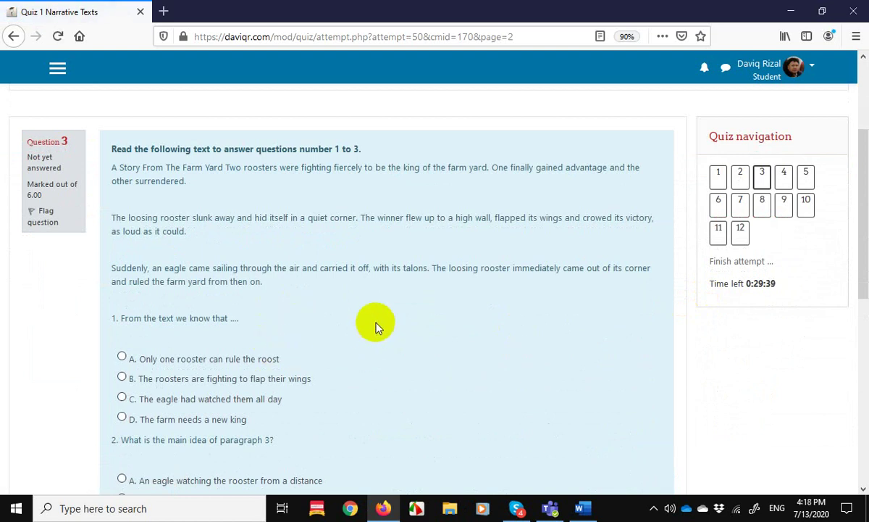
{"action": "scroll", "coordinate": [377, 326], "scroll_direction": "down", "scroll_amount": 4}
{"action": "scroll", "coordinate": [376, 326], "scroll_direction": "up", "scroll_amount": 1}
{"action": "scroll", "coordinate": [375, 326], "scroll_direction": "up", "scroll_amount": 3}
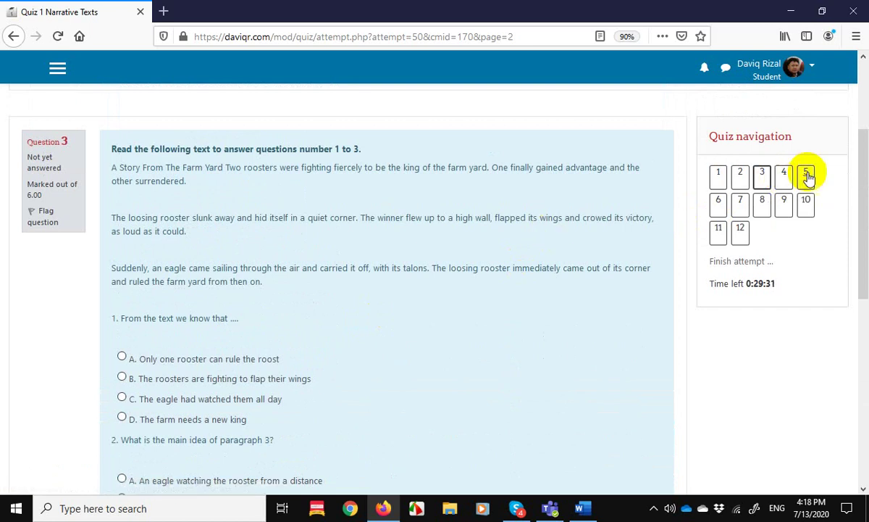
{"action": "left_click", "coordinate": [784, 180]}
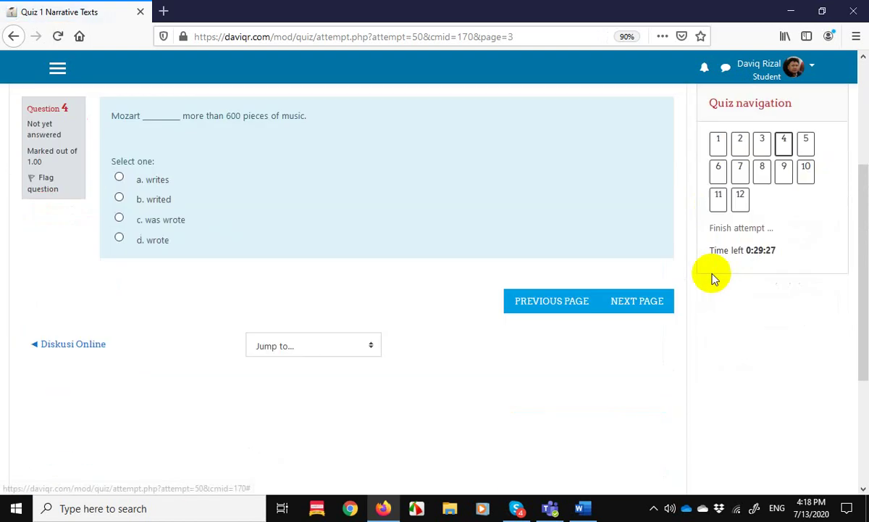
{"action": "scroll", "coordinate": [576, 84], "scroll_direction": "up", "scroll_amount": 3}
{"action": "scroll", "coordinate": [706, 249], "scroll_direction": "down", "scroll_amount": 1}
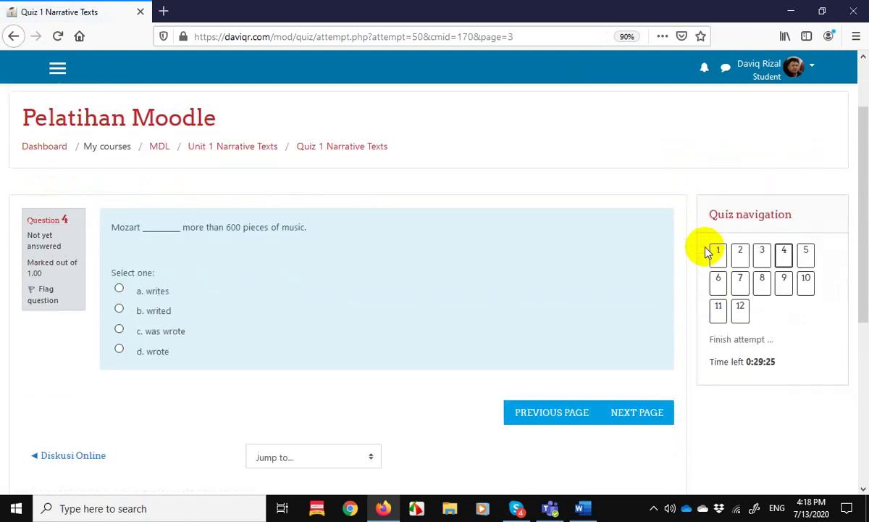
Step: Return to the normal role and go back to the Unit 1 Narrative Texts section of the MDL course page
{"action": "scroll", "coordinate": [708, 251], "scroll_direction": "up", "scroll_amount": 2}
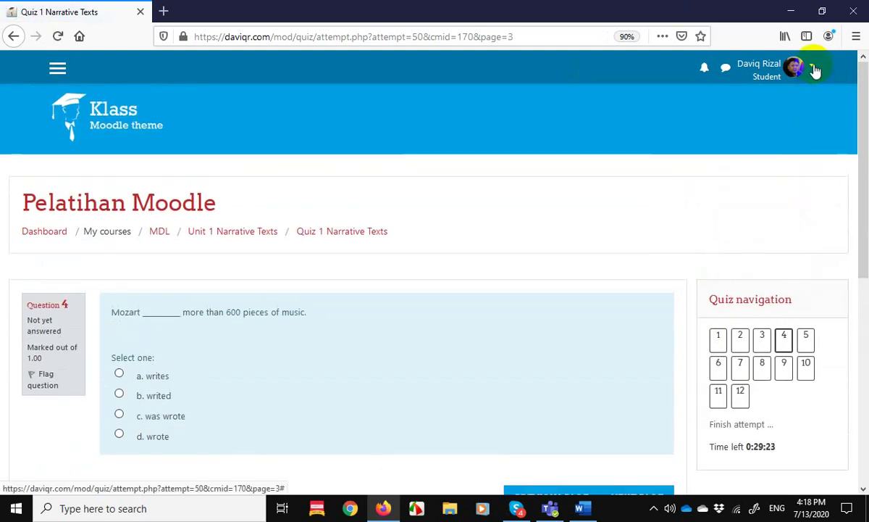
{"action": "left_click", "coordinate": [812, 67]}
{"action": "left_click", "coordinate": [814, 68]}
{"action": "left_click", "coordinate": [814, 68]}
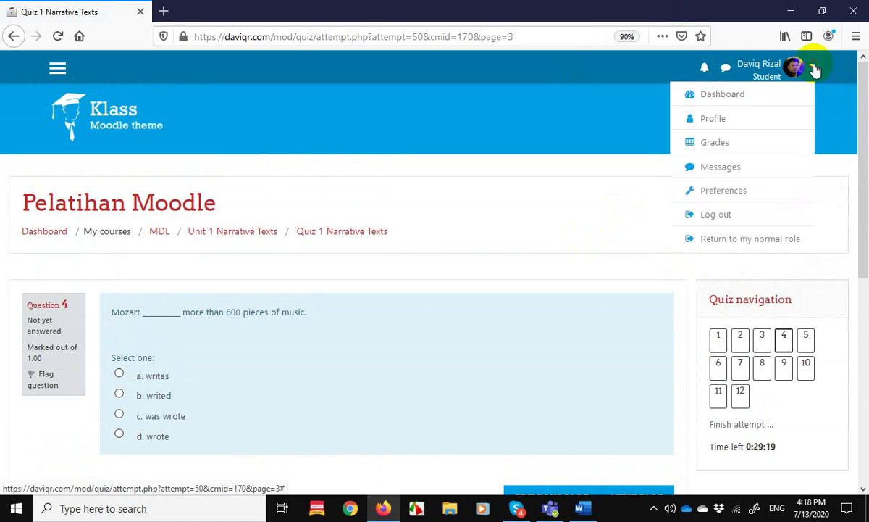
{"action": "left_click", "coordinate": [769, 239]}
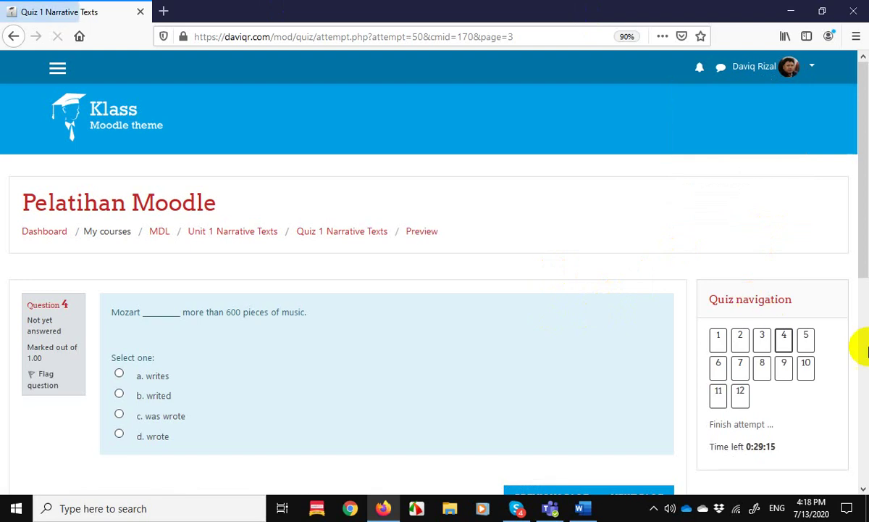
{"action": "left_click", "coordinate": [161, 232]}
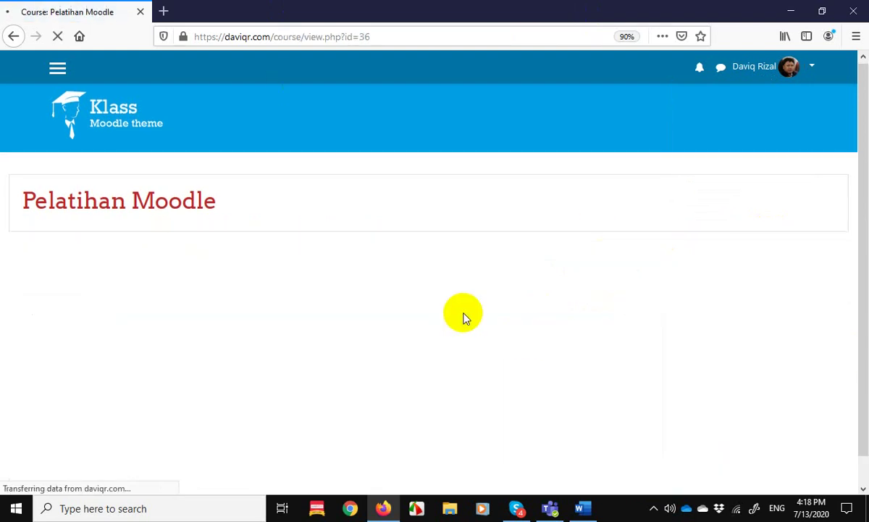
{"action": "scroll", "coordinate": [463, 317], "scroll_direction": "down", "scroll_amount": 10}
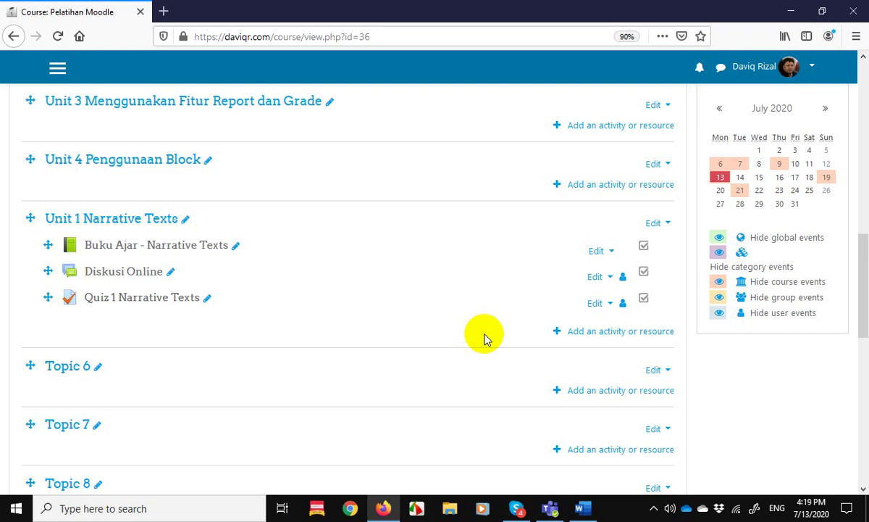
{"action": "key", "text": "shift+F10"}
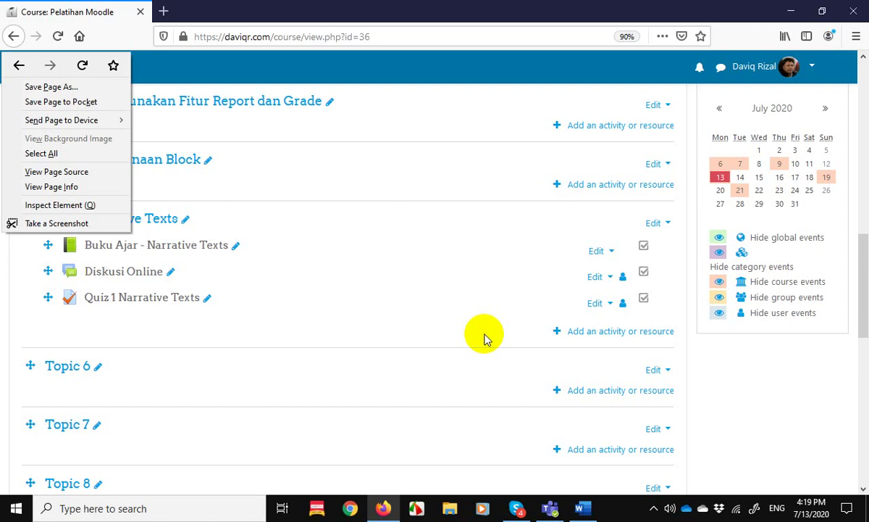
{"action": "left_click", "coordinate": [483, 338]}
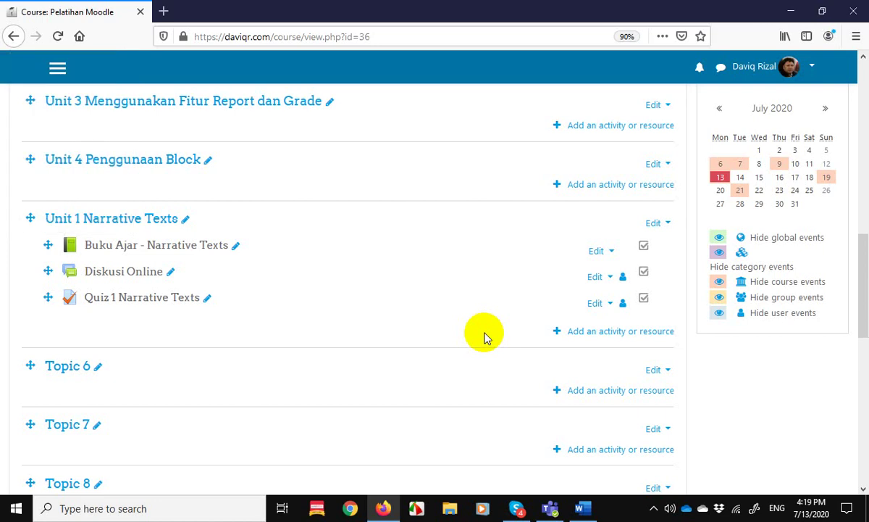
{"action": "left_click", "coordinate": [653, 508]}
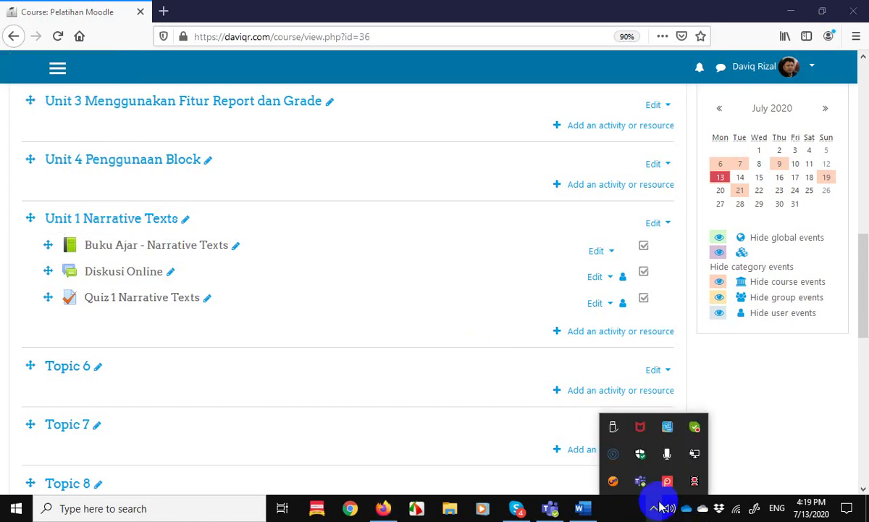